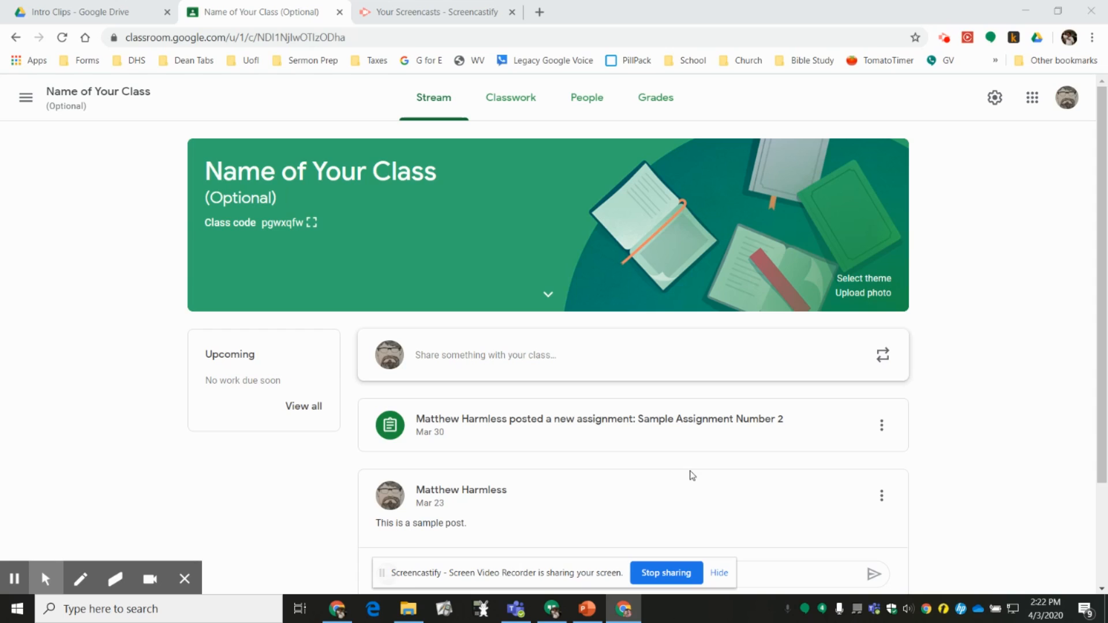
- Create a new classwork assignment titled "Digital Streaming Access Poll"
{"action": "left_click", "coordinate": [523, 99]}
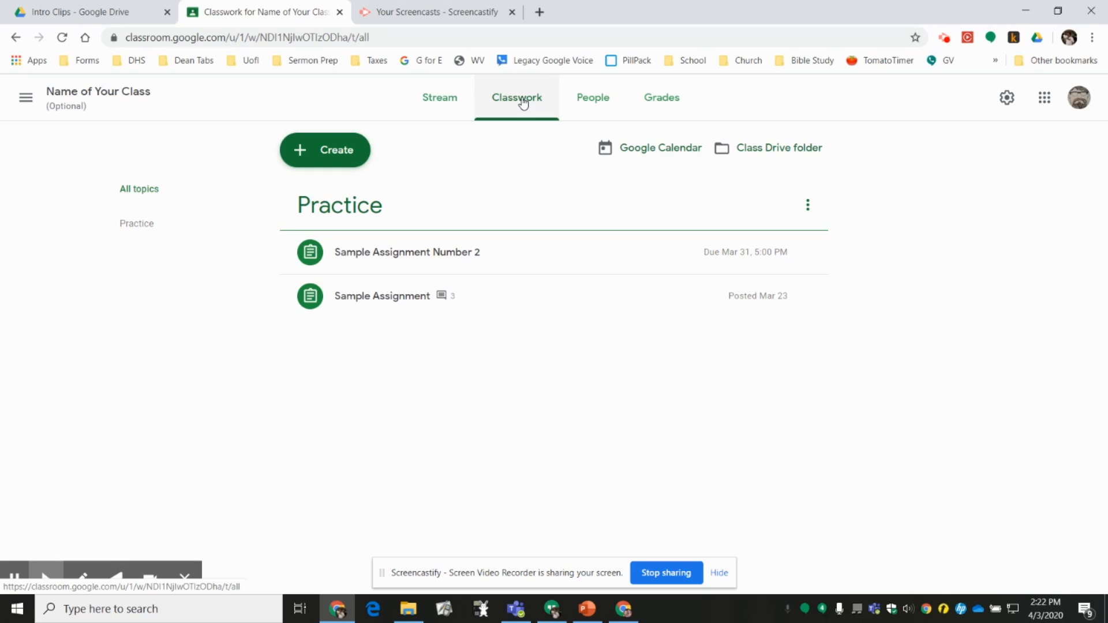
{"action": "left_click", "coordinate": [321, 151]}
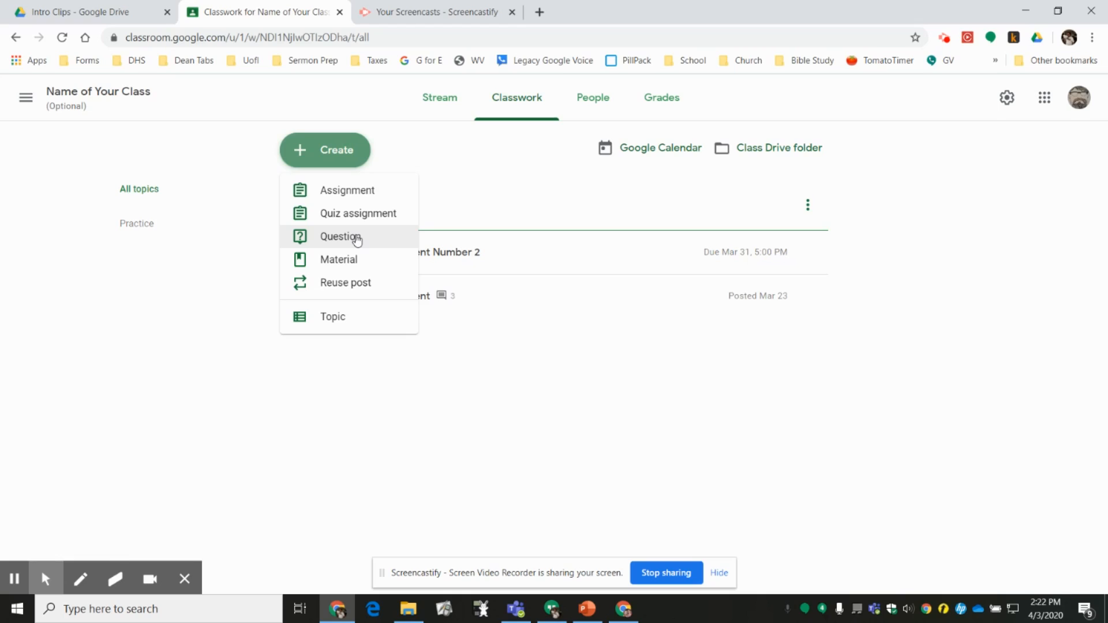
{"action": "left_click", "coordinate": [350, 193]}
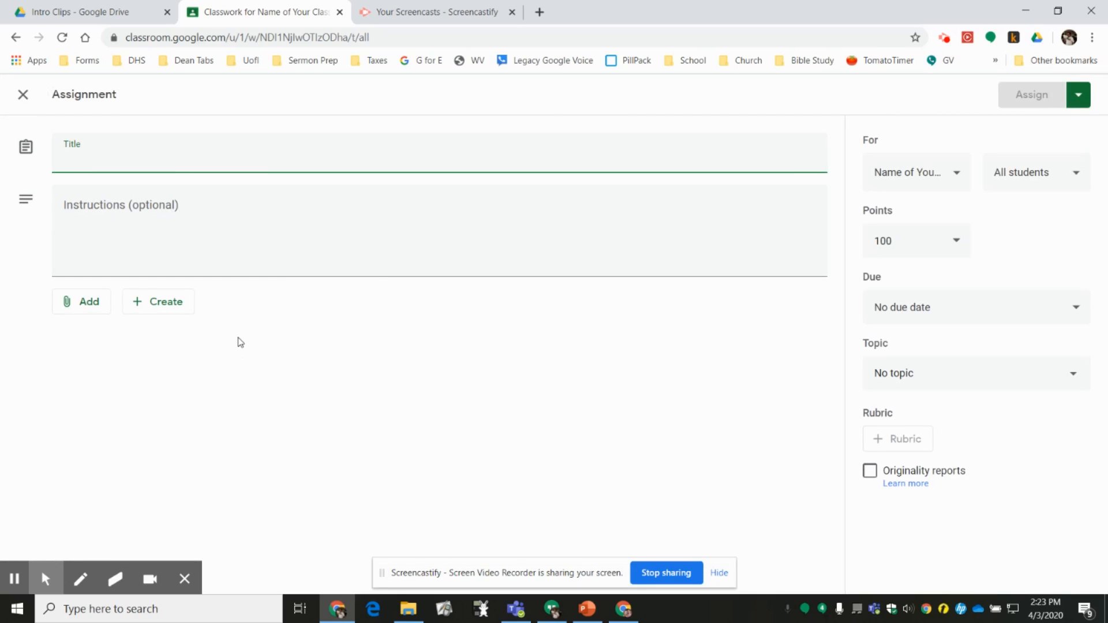
{"action": "left_click", "coordinate": [144, 157]}
{"action": "type", "text": "Di"}
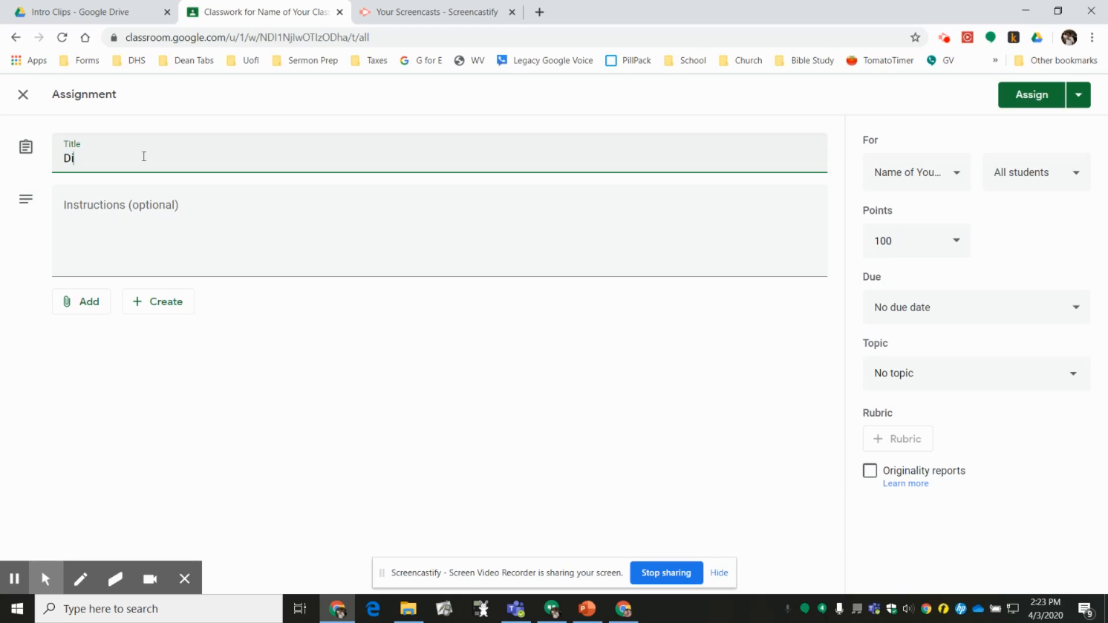
{"action": "type", "text": "gital Streaming Access Poll"}
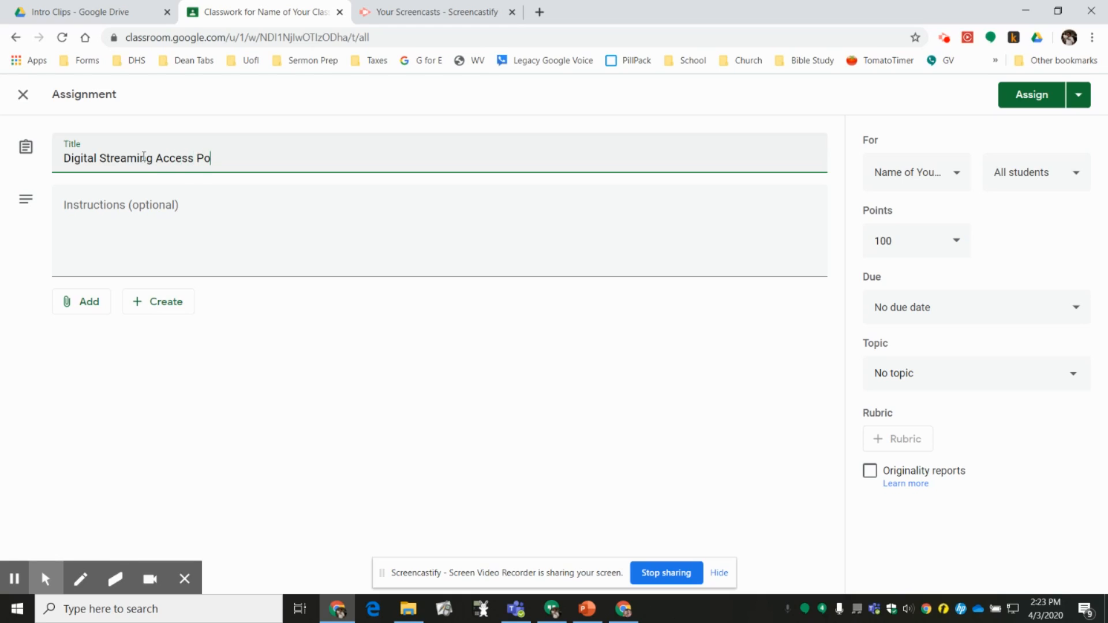
- Enter "instructions..." as the assignment's instructions and attach a newly created Google Form
{"action": "left_click", "coordinate": [119, 211]}
{"action": "type", "text": "C"}
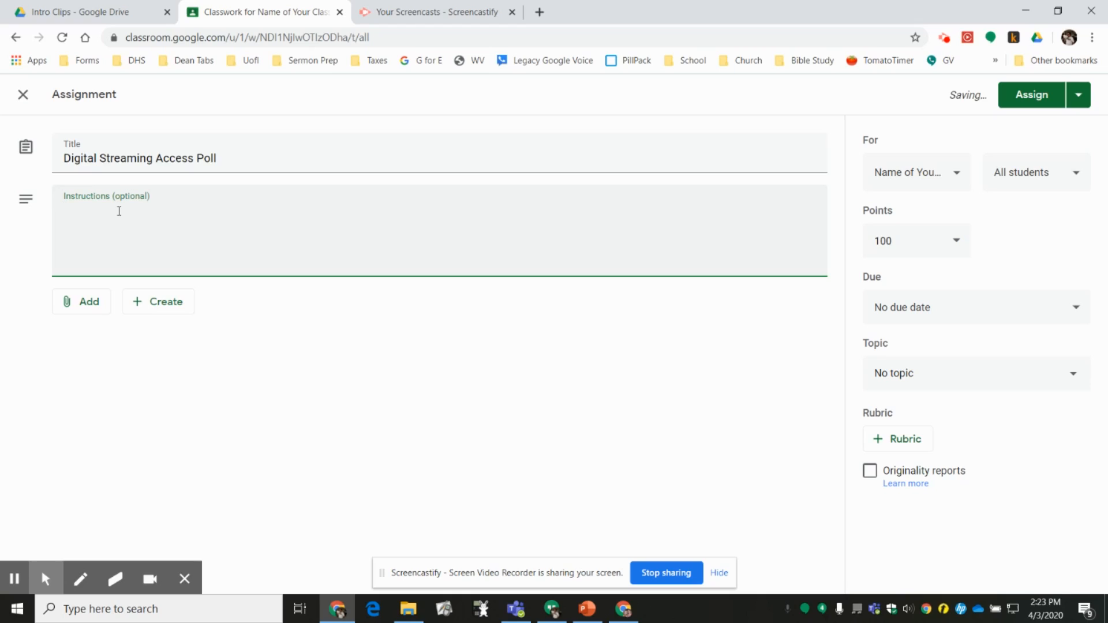
{"action": "type", "text": "instructions..."}
{"action": "left_click", "coordinate": [168, 300]}
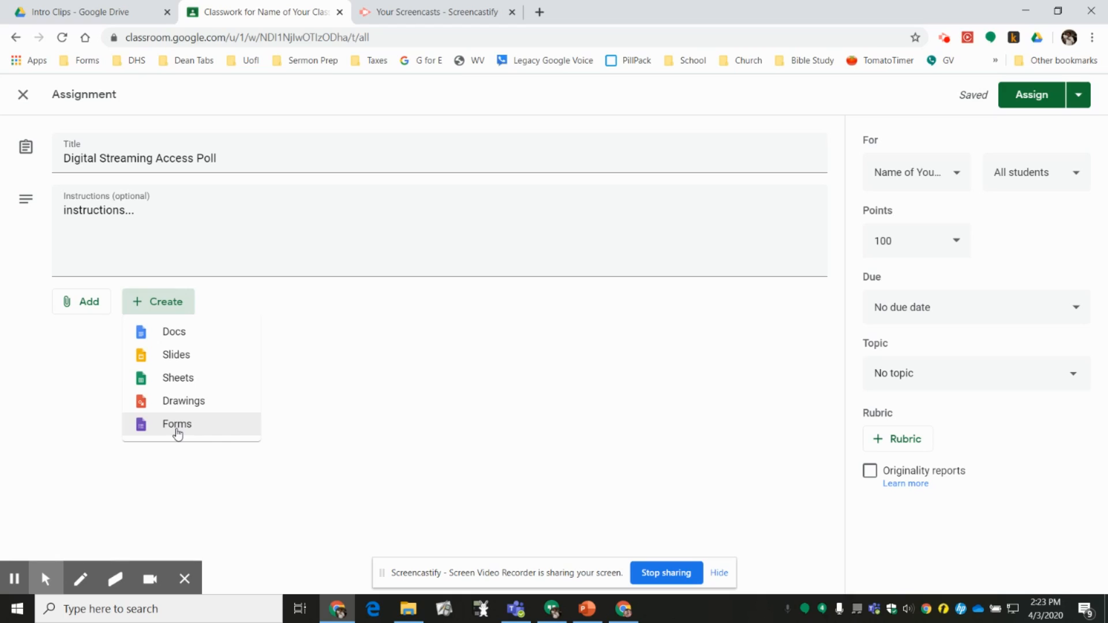
{"action": "left_click", "coordinate": [177, 425]}
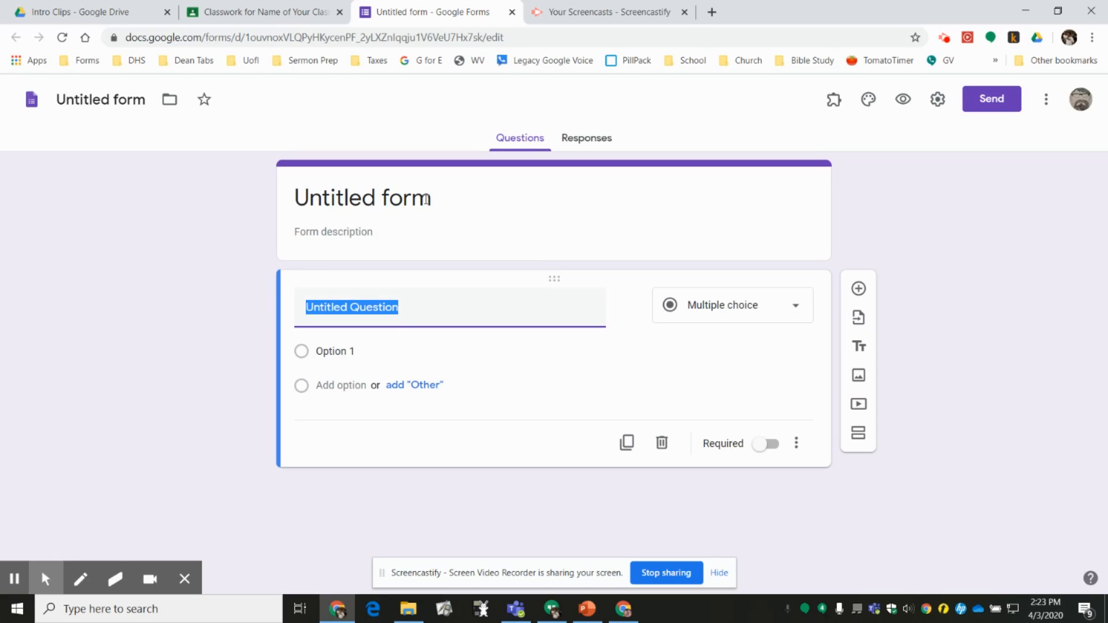
- Title the form "Digital Streaming Access Poll" and give the form file the same name
{"action": "left_click", "coordinate": [425, 196]}
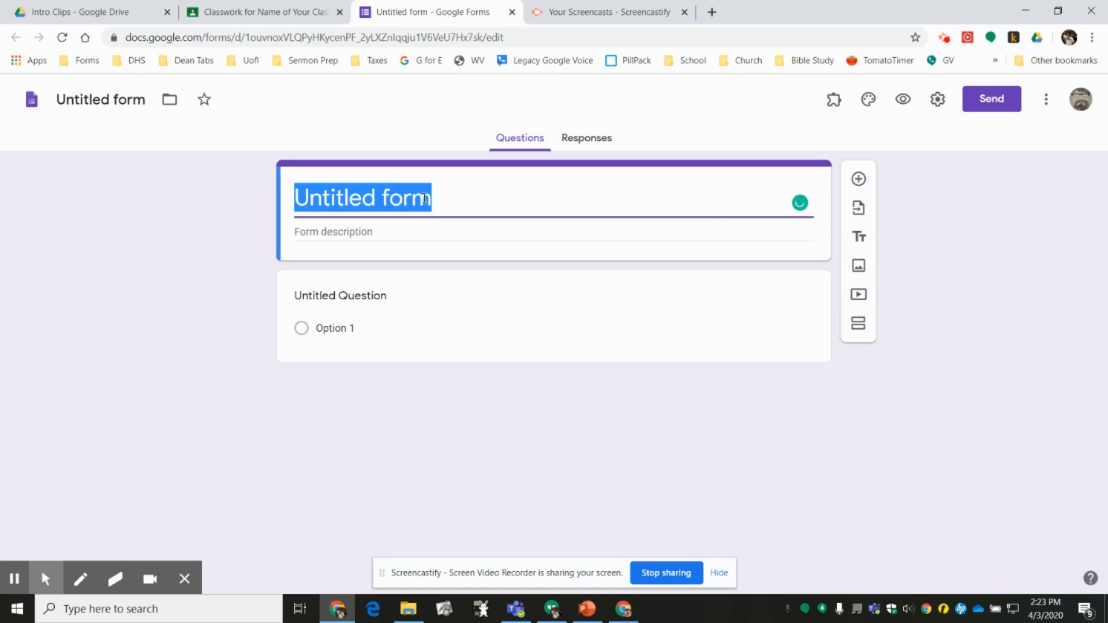
{"action": "type", "text": "Digital"}
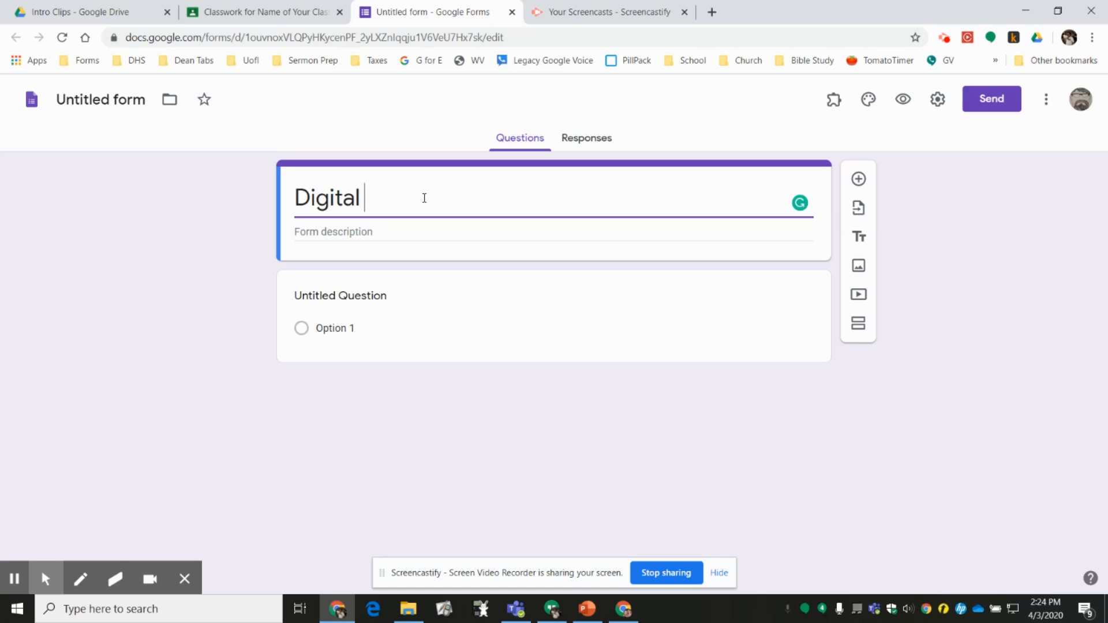
{"action": "left_click", "coordinate": [247, 11]}
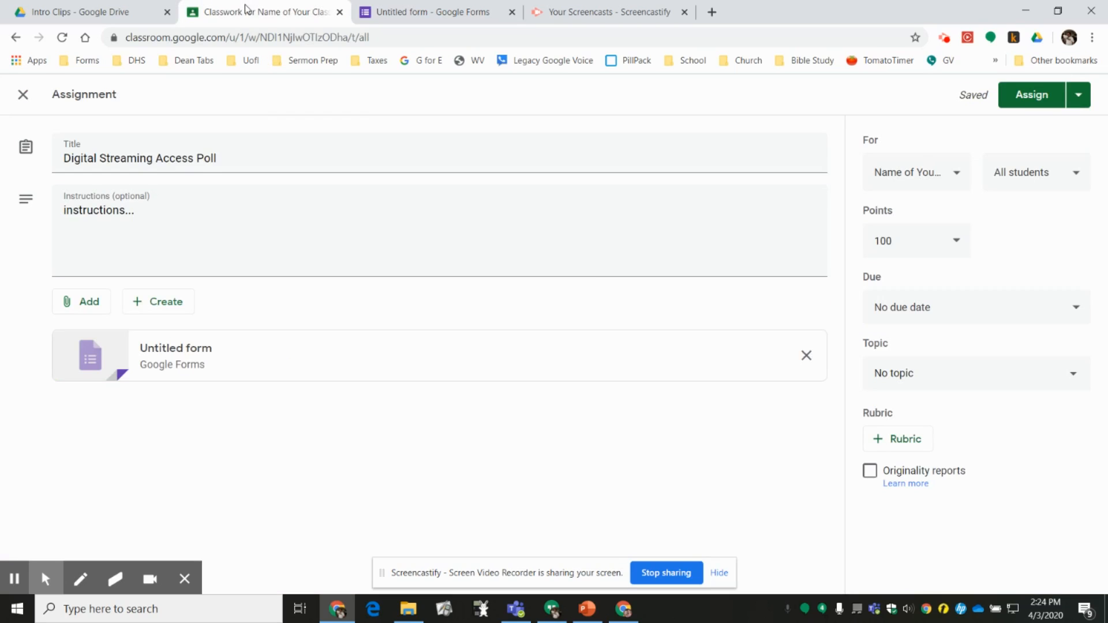
{"action": "left_click", "coordinate": [413, 9]}
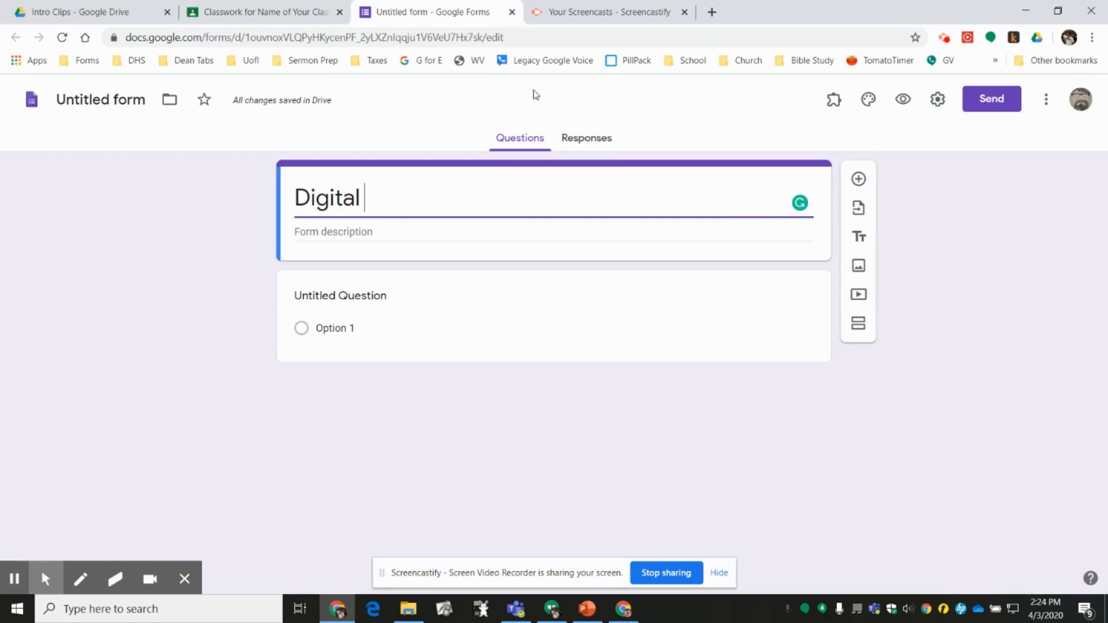
{"action": "type", "text": "Stream"}
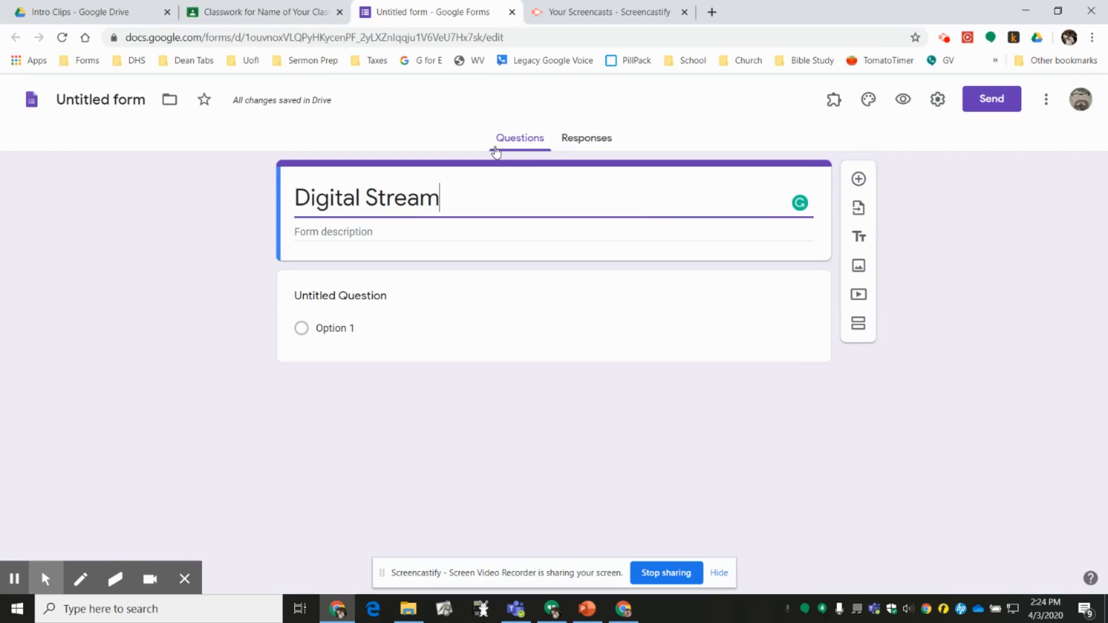
{"action": "type", "text": "ing Access "}
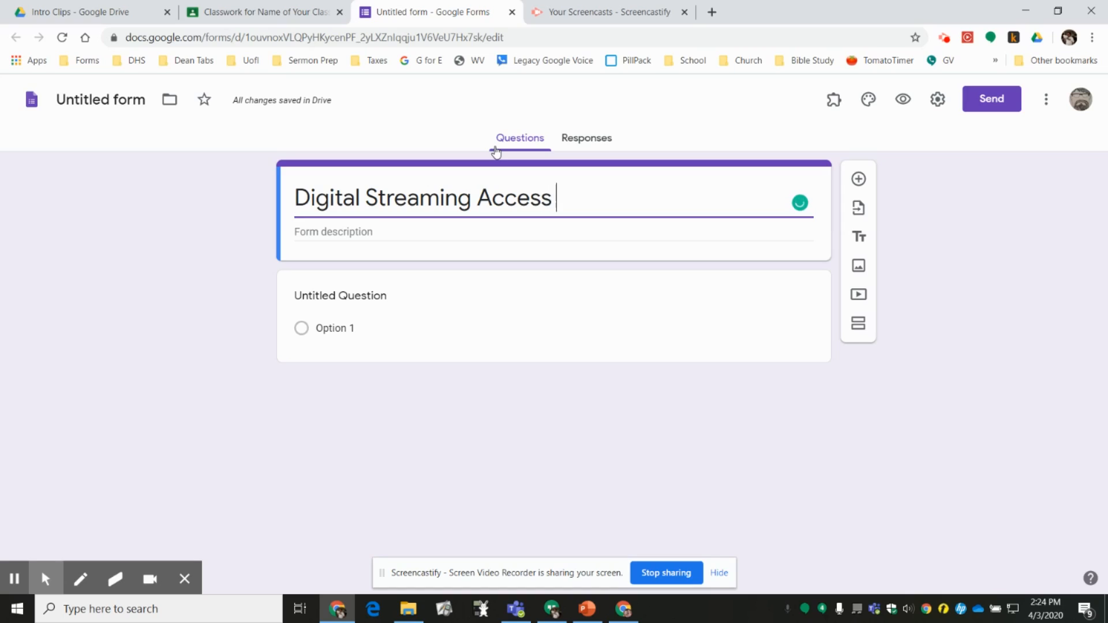
{"action": "type", "text": "Poll"}
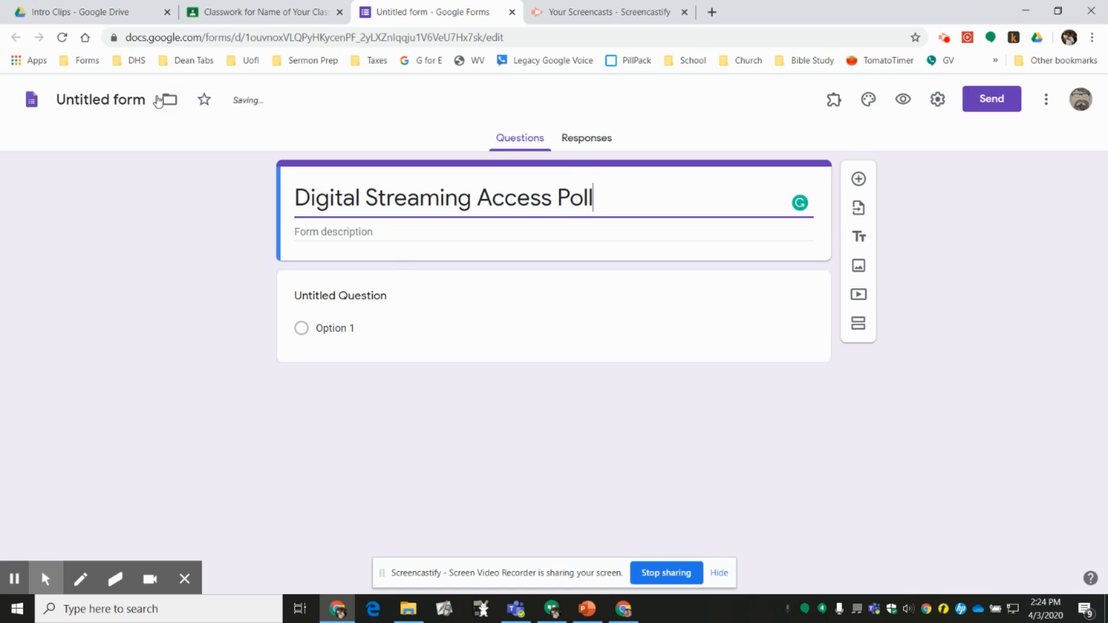
{"action": "left_click", "coordinate": [140, 96]}
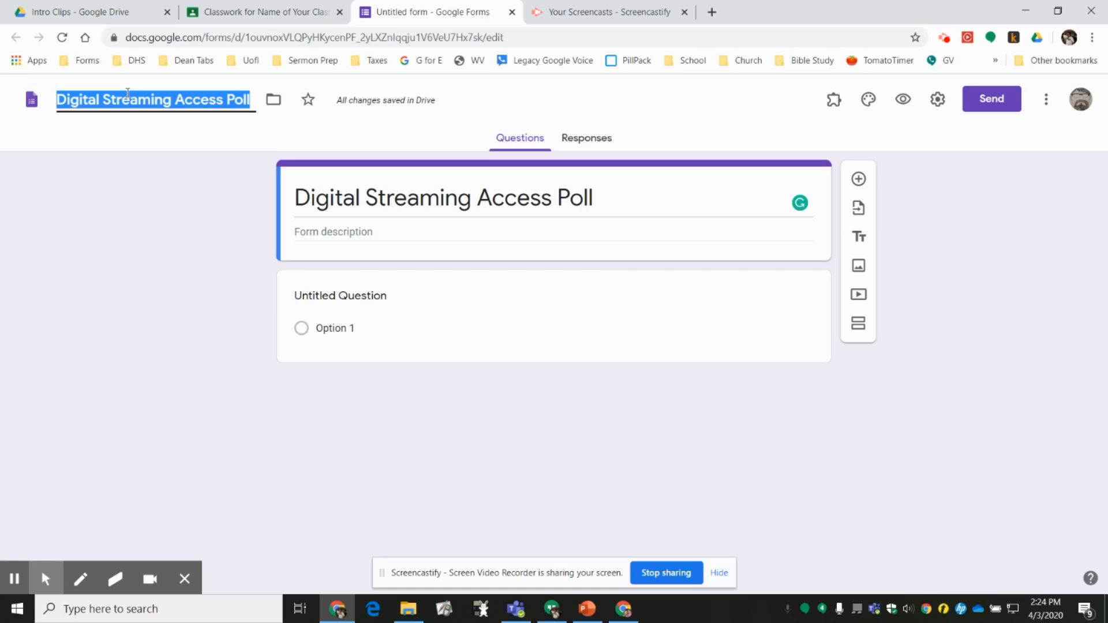
- Set the first question to "Which Streaming Services do you already have access to?" with the Checkboxes answer type
{"action": "left_click", "coordinate": [379, 292]}
{"action": "type", "text": "Which"}
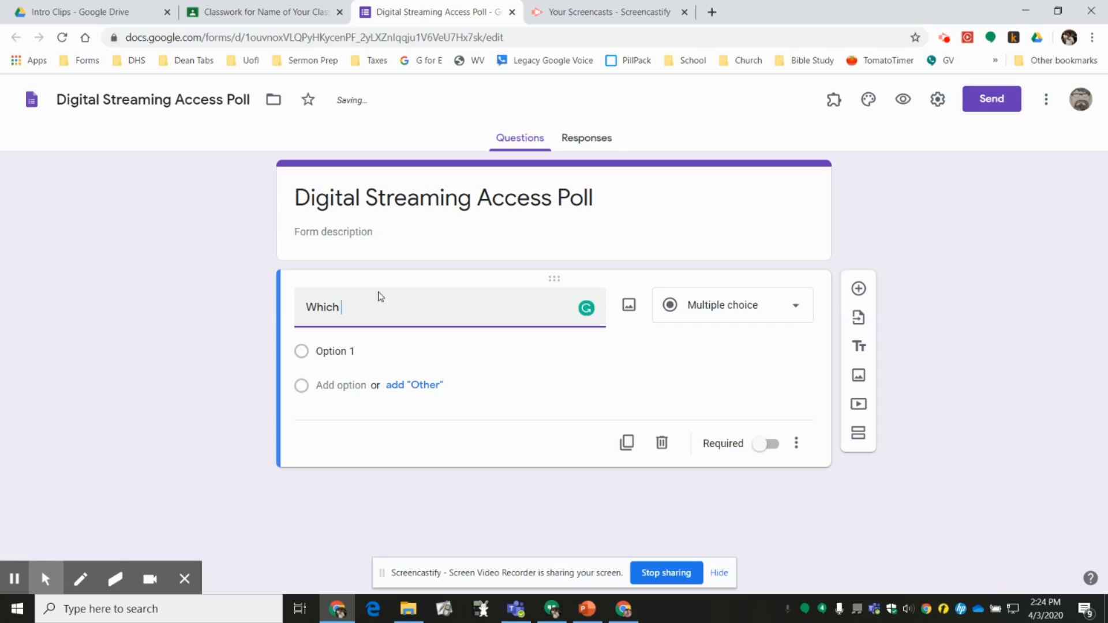
{"action": "type", "text": " Streaming Services do you have"}
{"action": "key", "text": "BackSpace"}
{"action": "key", "text": "BackSpace"}
{"action": "key", "text": "BackSpace"}
{"action": "key", "text": "BackSpace"}
{"action": "key", "text": "BackSpace"}
{"action": "type", "text": "already have access to?"}
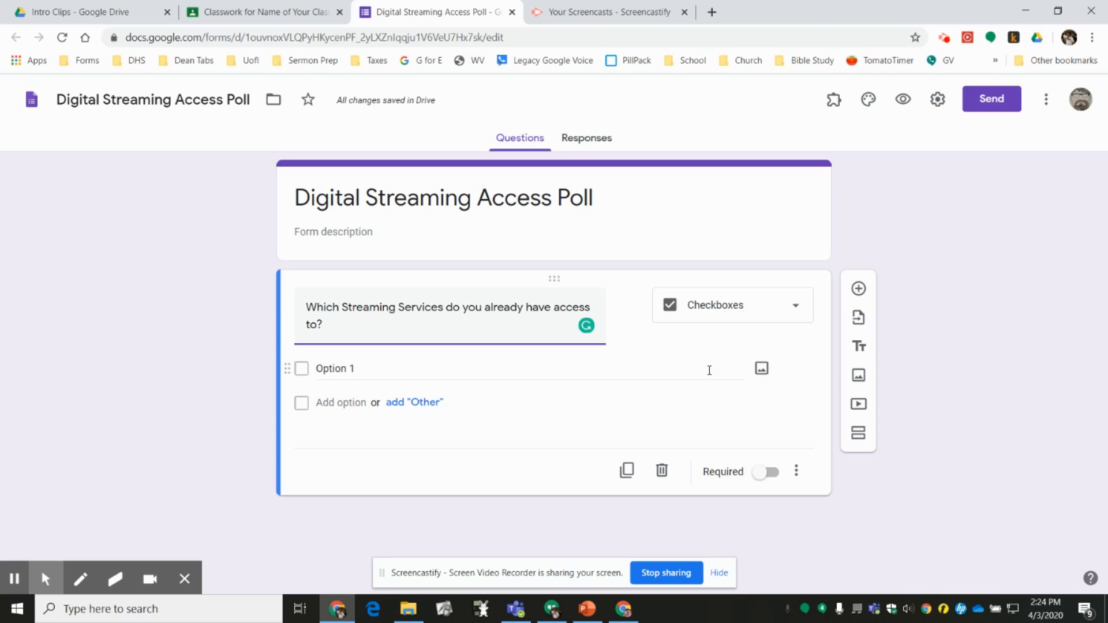
{"action": "left_click", "coordinate": [795, 306]}
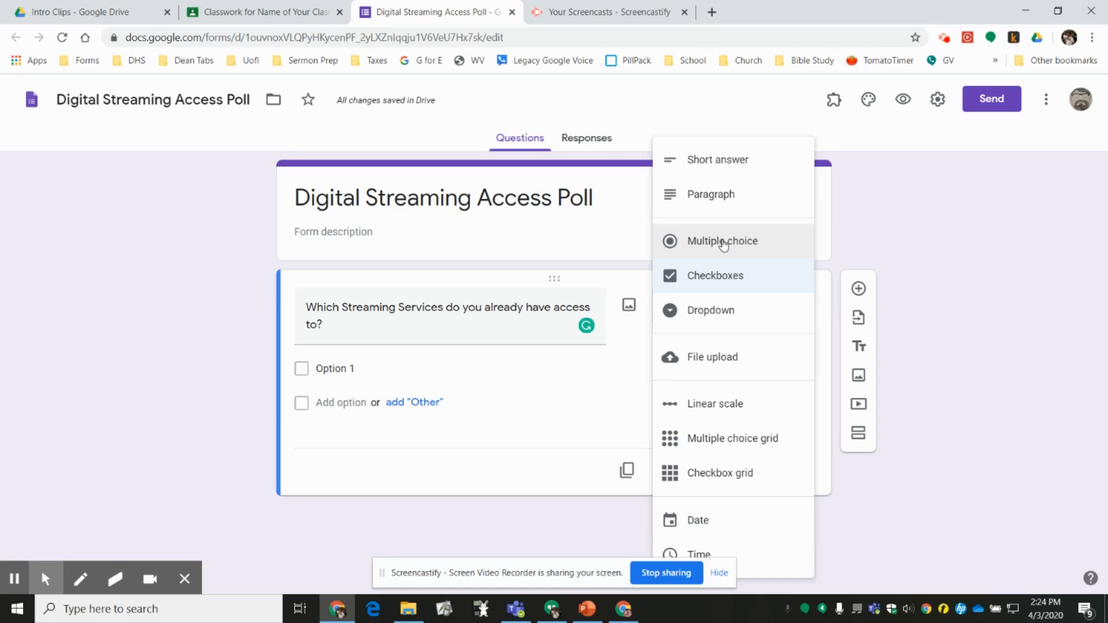
{"action": "left_click", "coordinate": [730, 287]}
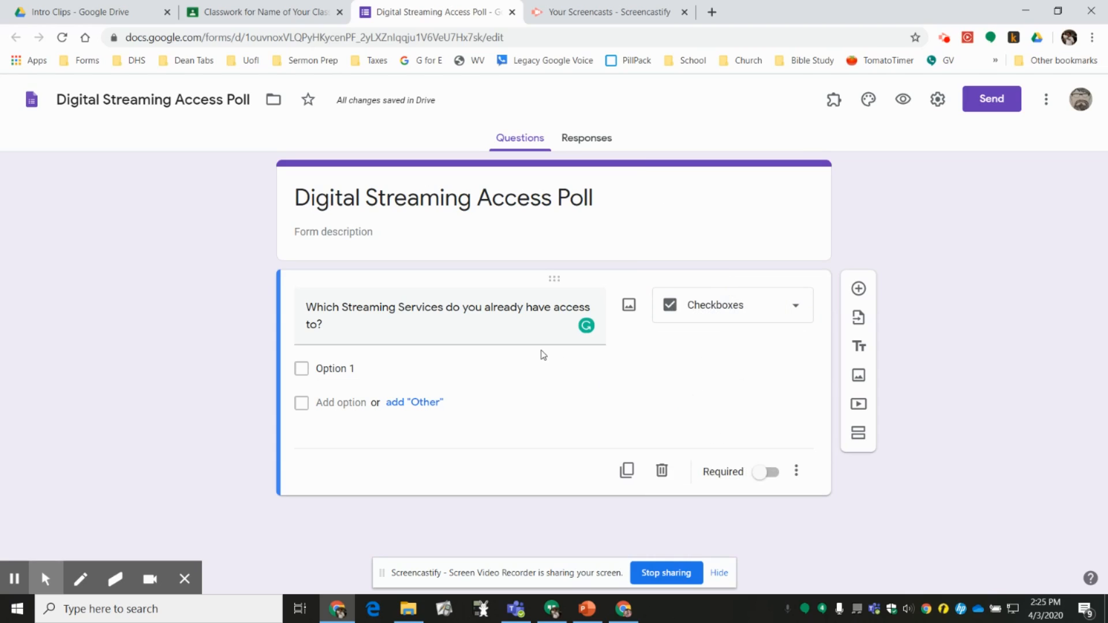
- Enter "Netflix" and "Amazon Prime" as the first two answer options of the streaming question
{"action": "left_click", "coordinate": [377, 367]}
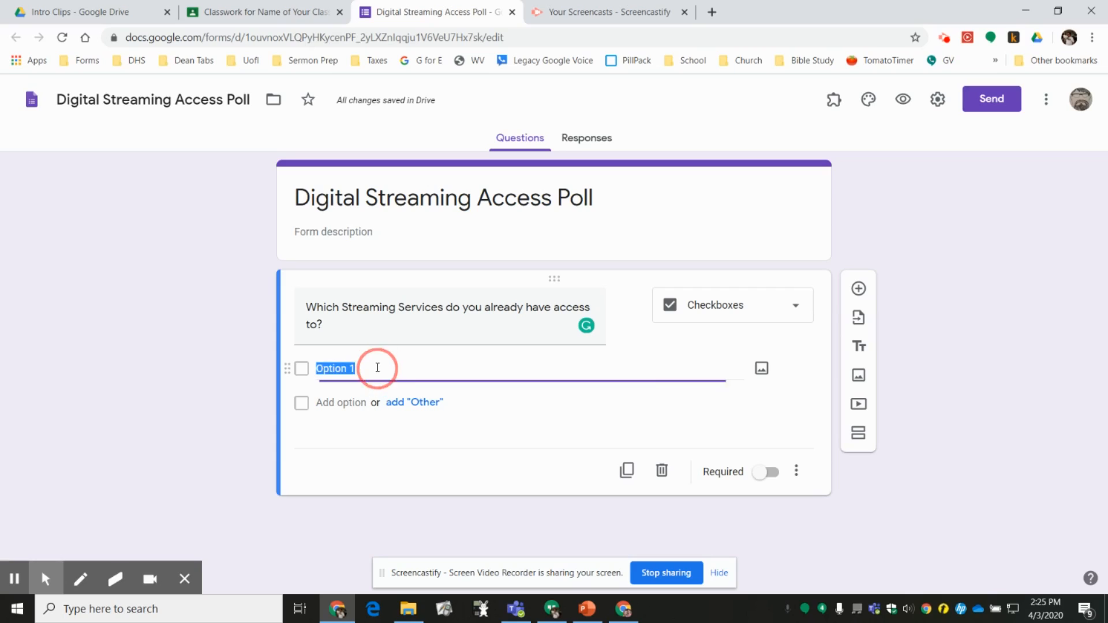
{"action": "type", "text": "Netflix"}
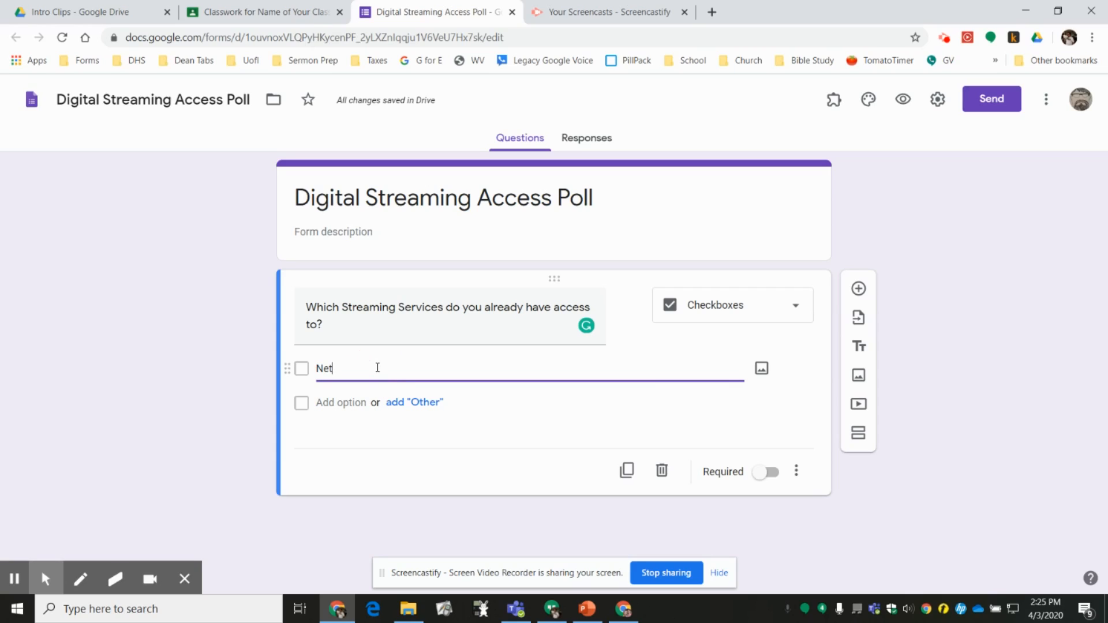
{"action": "key", "text": "Tab"}
{"action": "key", "text": "Tab"}
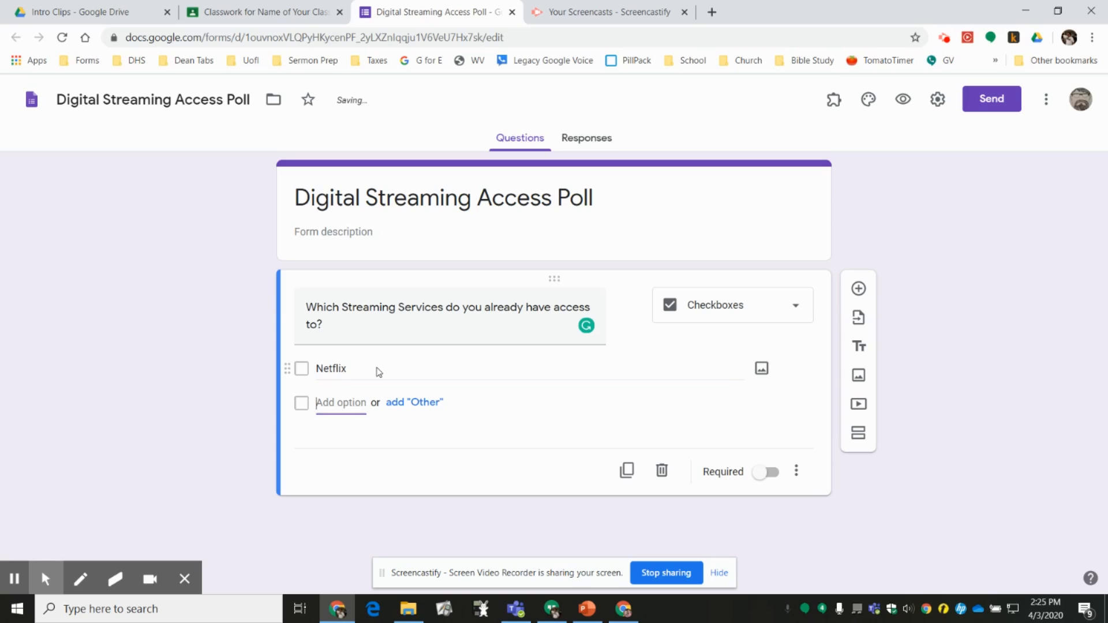
{"action": "type", "text": "Amazon Prm"}
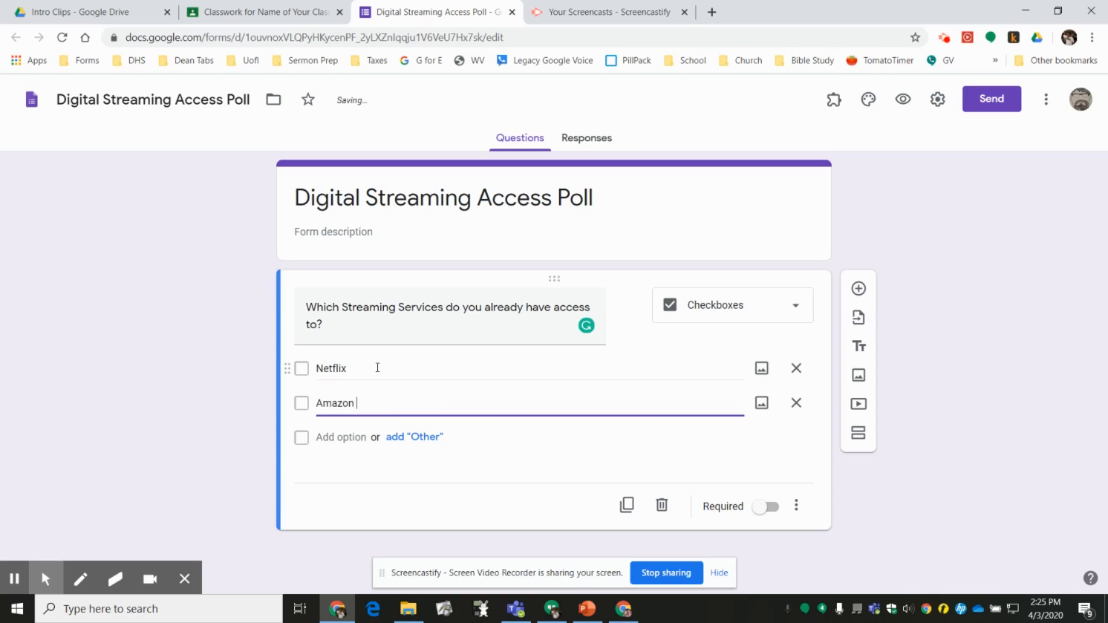
{"action": "key", "text": "BackSpace"}
{"action": "type", "text": "ime"}
{"action": "key", "text": "Tab"}
{"action": "key", "text": "Tab"}
{"action": "key", "text": "Tab"}
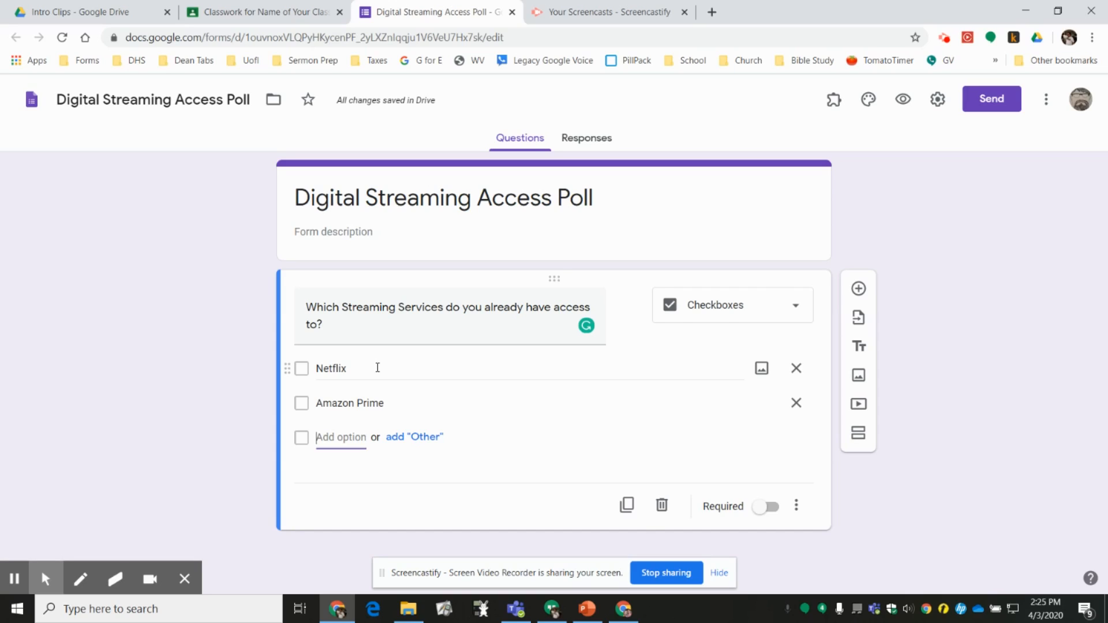
- Add "Hulu" and "Disney Plus" as the third and fourth answer options
{"action": "type", "text": "Hulu"}
{"action": "key", "text": "Tab"}
{"action": "key", "text": "Tab"}
{"action": "key", "text": "Tab"}
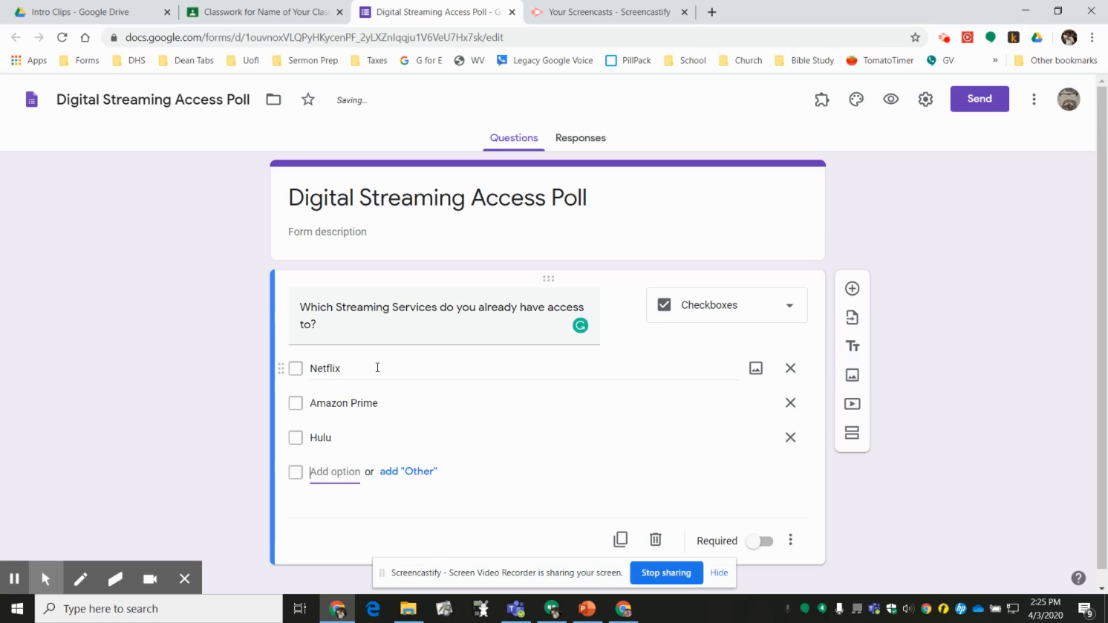
{"action": "type", "text": "Disney Plus"}
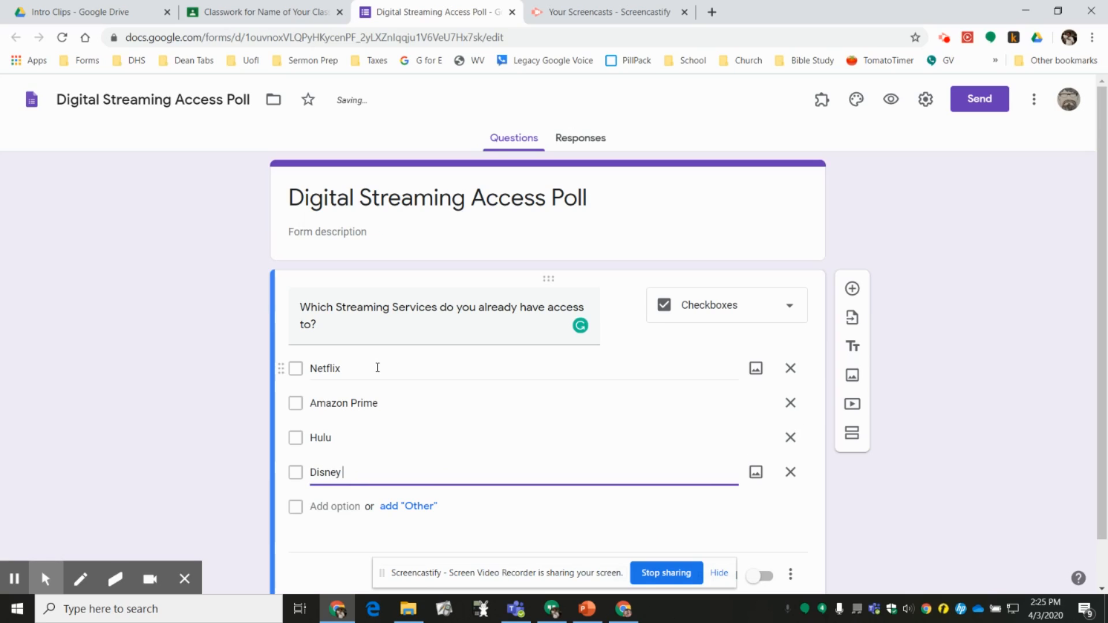
{"action": "key", "text": "Tab"}
{"action": "key", "text": "Tab"}
{"action": "key", "text": "Tab"}
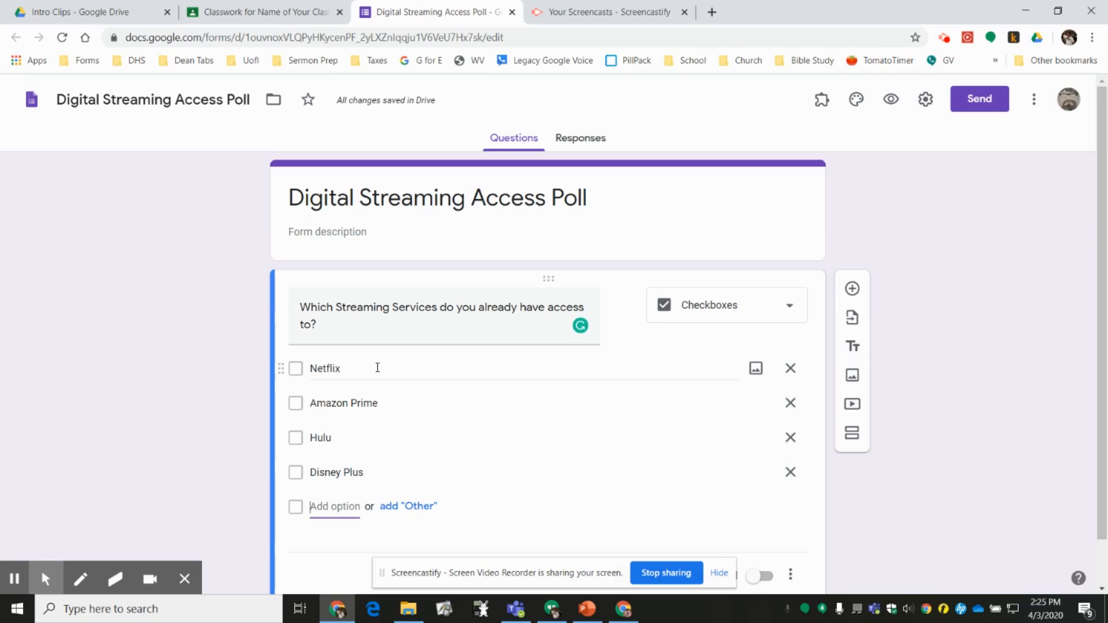
- Add "Sling" and "Youtube" as the fifth and sixth answer options
{"action": "type", "text": "Sling"}
{"action": "key", "text": "Tab"}
{"action": "key", "text": "Tab"}
{"action": "key", "text": "Tab"}
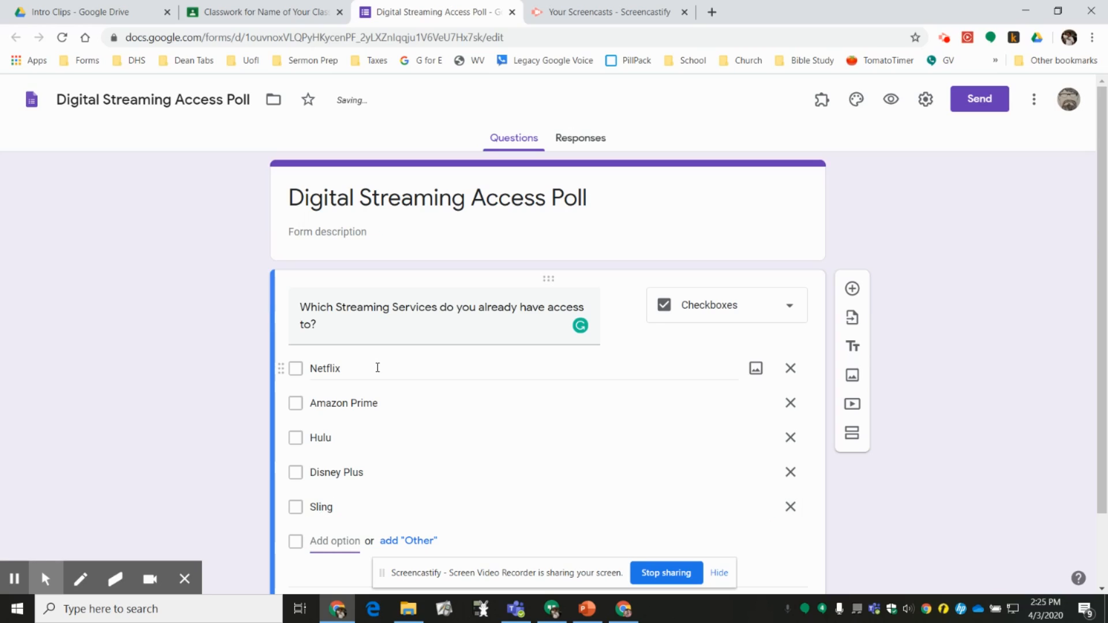
{"action": "type", "text": "Youtube"}
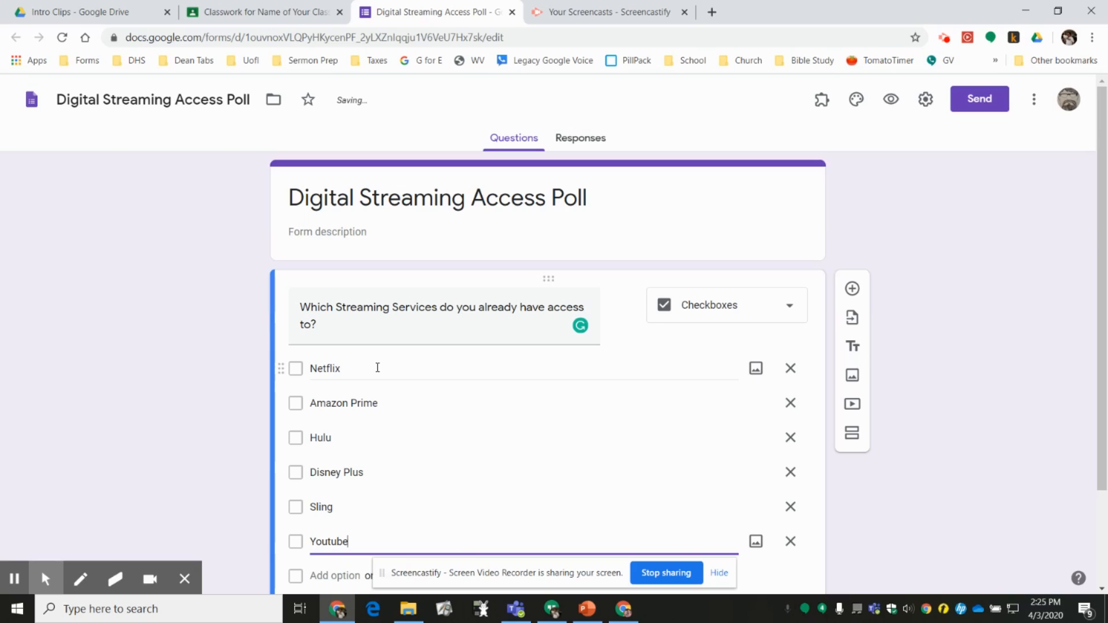
{"action": "key", "text": "Tab"}
{"action": "key", "text": "Tab"}
{"action": "key", "text": "Tab"}
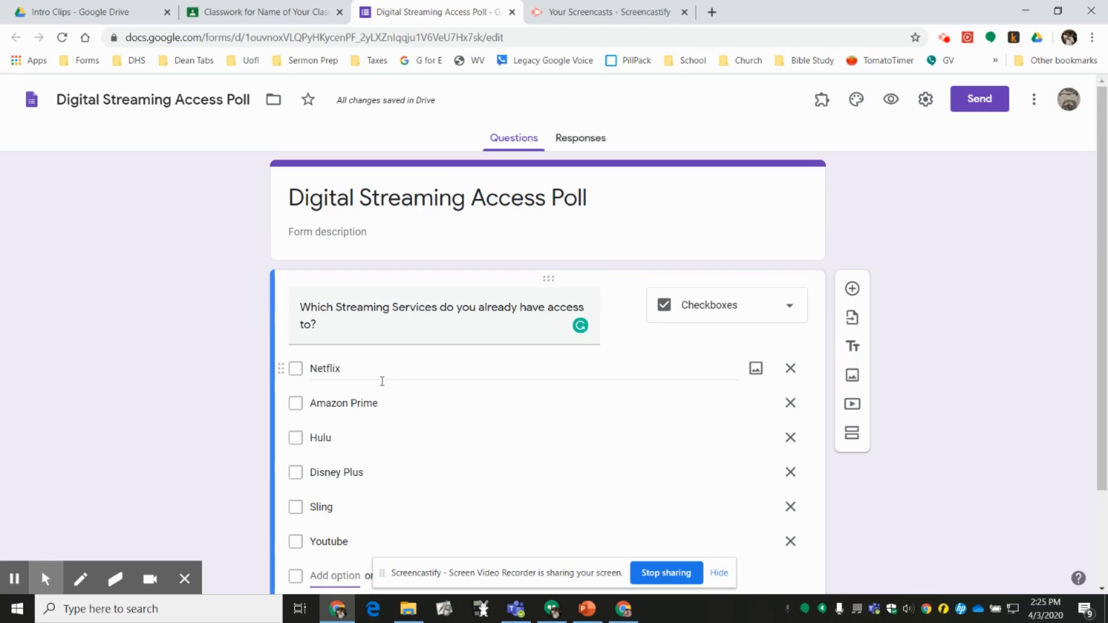
- Add an "Other" answer option and show the Description field for the streaming services question
{"action": "scroll", "coordinate": [383, 363], "scroll_direction": "down", "scroll_amount": 2}
{"action": "left_click", "coordinate": [425, 456]}
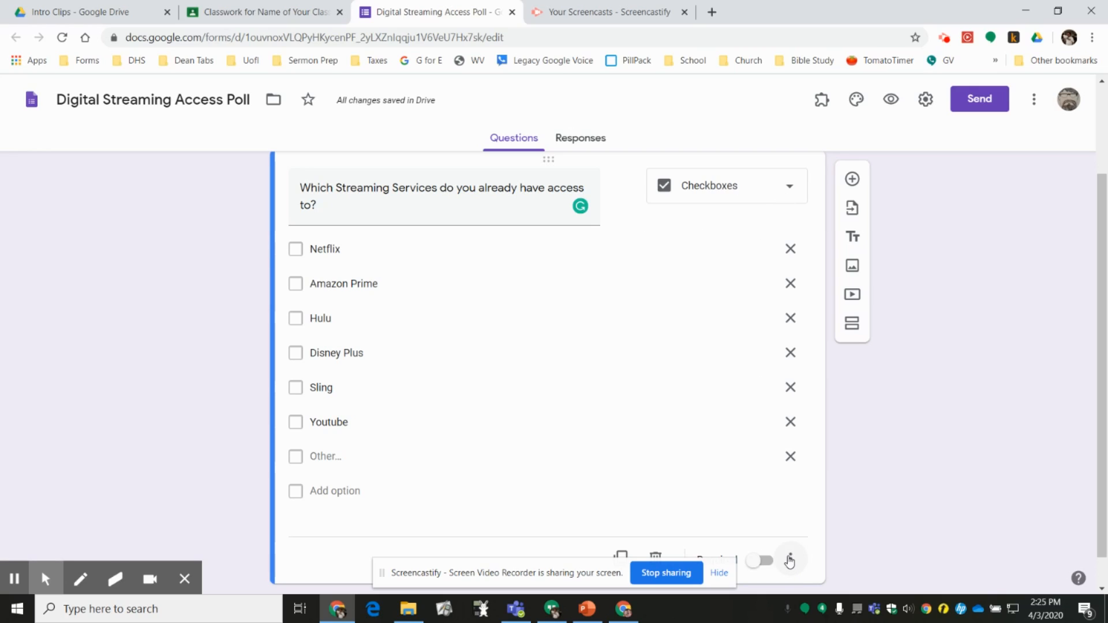
{"action": "scroll", "coordinate": [793, 561], "scroll_direction": "down", "scroll_amount": 1}
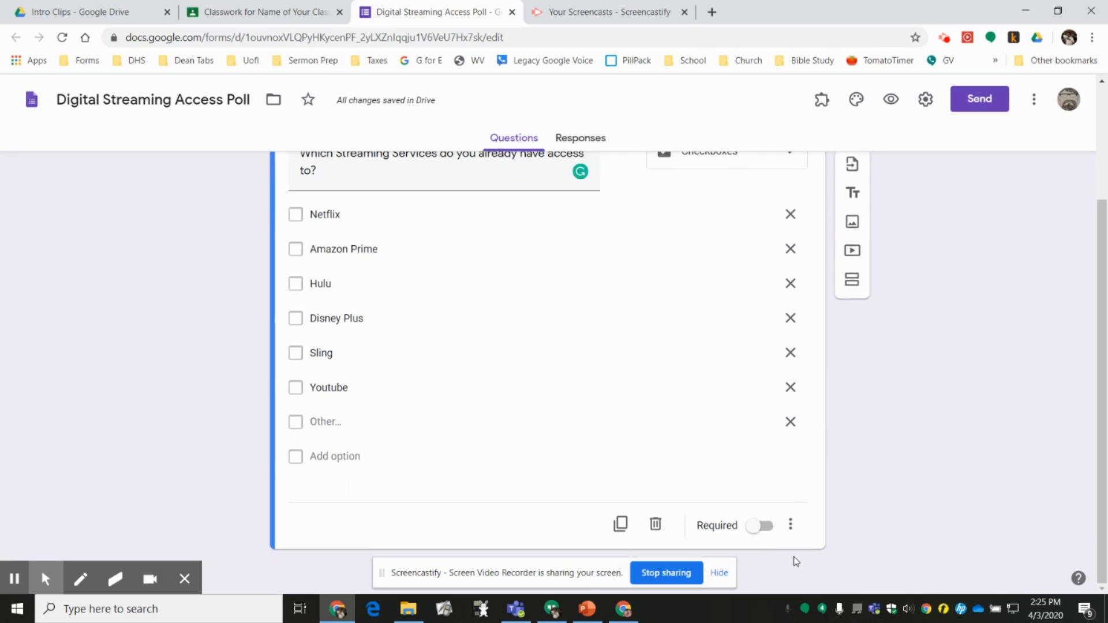
{"action": "left_click", "coordinate": [791, 523]}
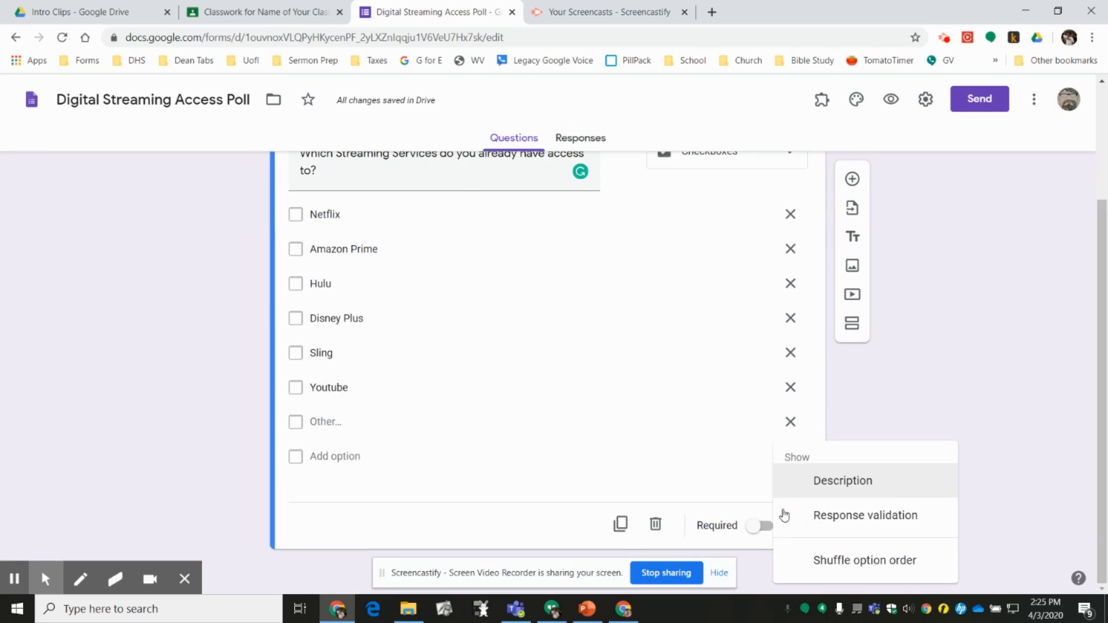
{"action": "left_click", "coordinate": [851, 481]}
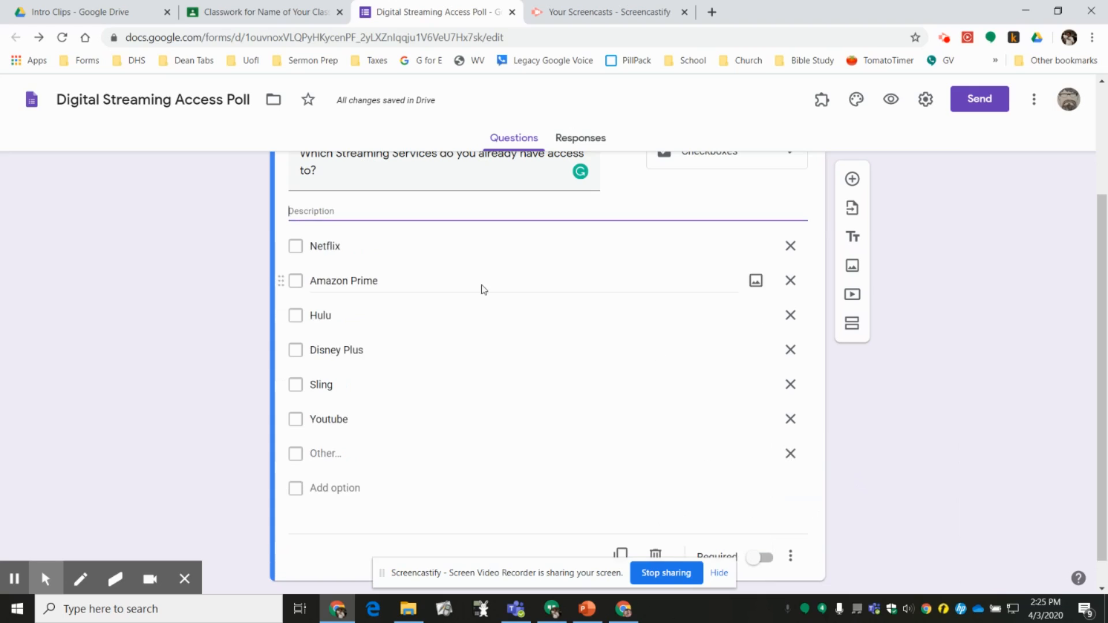
- Enter "Choose all that apply." as the description of the streaming services question
{"action": "left_click_drag", "start_coordinate": [315, 206], "coordinate": [335, 211]}
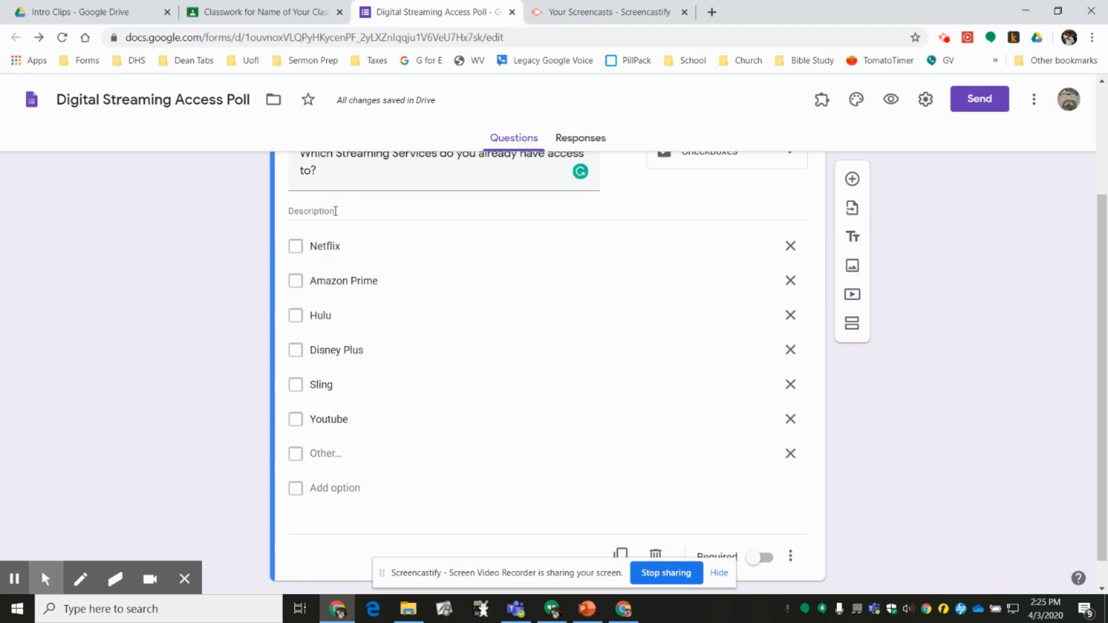
{"action": "left_click", "coordinate": [335, 212]}
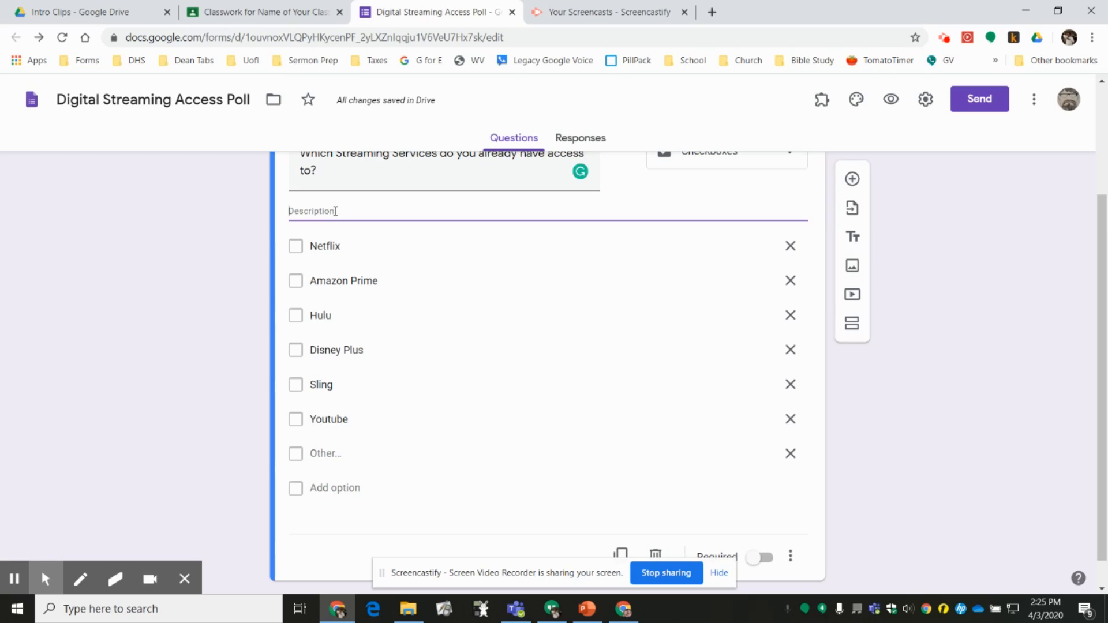
{"action": "type", "text": "Choose all tha"}
{"action": "type", "text": "pply."}
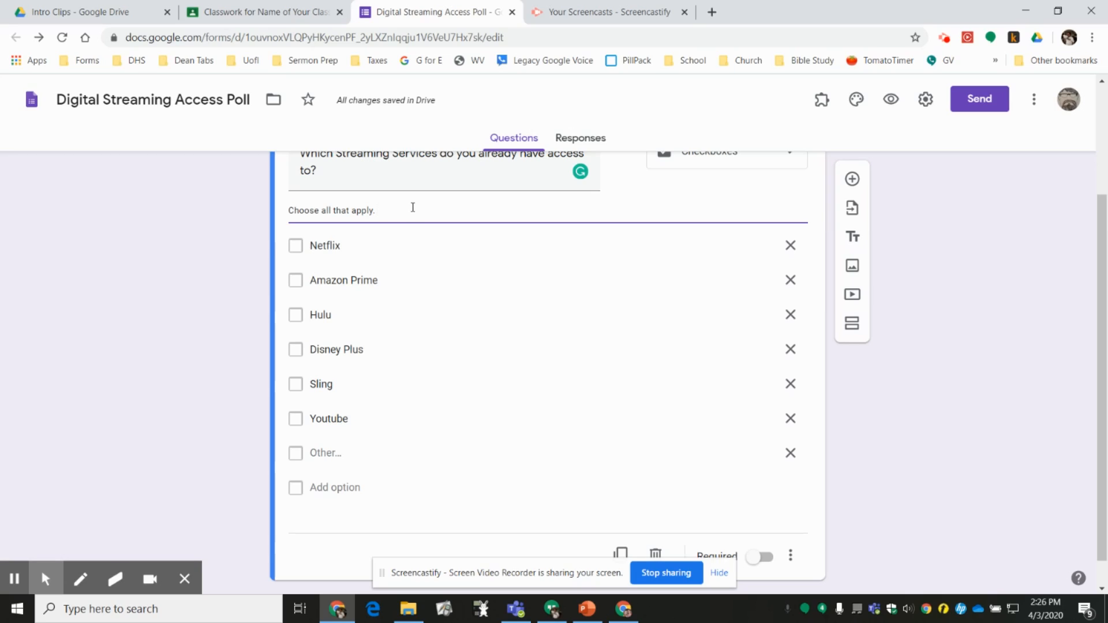
- Extend the question description with "You can add more than one additional streaming platform in the "other" option."
{"action": "type", "text": "you choose"}
{"action": "key", "text": "BackSpace"}
{"action": "key", "text": "BackSpace"}
{"action": "key", "text": "BackSpace"}
{"action": "key", "text": "BackSpace"}
{"action": "key", "text": "BackSpace"}
{"action": "key", "text": "BackSpace"}
{"action": "key", "text": "BackSpace"}
{"action": "key", "text": "BackSpace"}
{"action": "key", "text": "BackSpace"}
{"action": "type", "text": "You can pu"}
{"action": "key", "text": "BackSpace"}
{"action": "key", "text": "BackSpace"}
{"action": "key", "text": "BackSpace"}
{"action": "key", "text": "BackSpace"}
{"action": "type", "text": "addm"}
{"action": "type", "text": " more than one "}
{"action": "type", "text": "additional"}
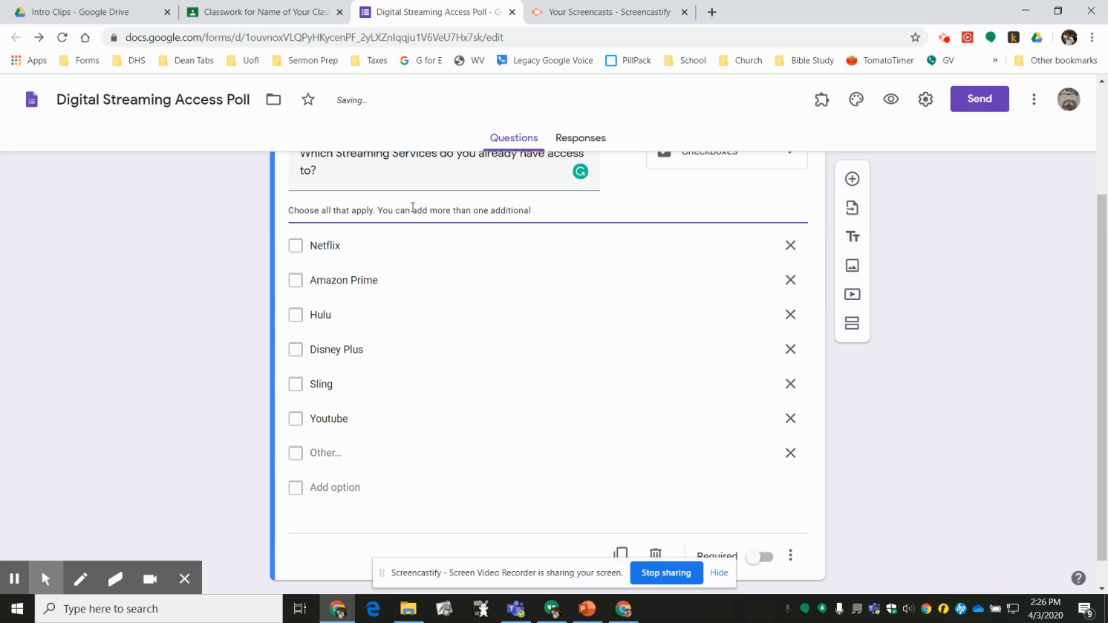
{"action": "type", "text": " streaming platform in the \"other"}
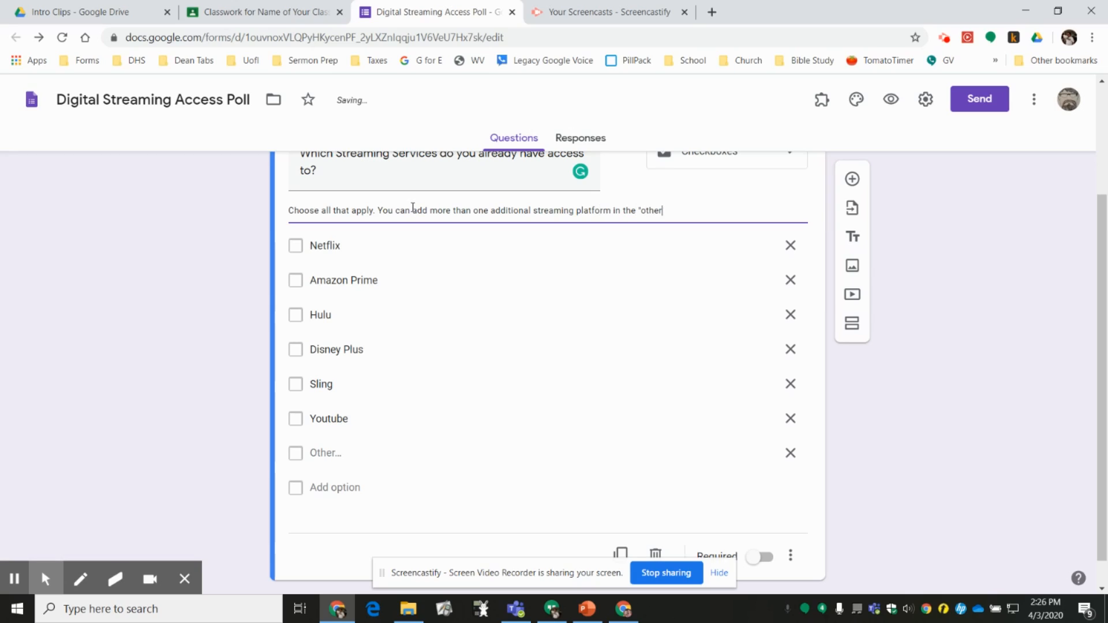
{"action": "type", "text": "\" option."}
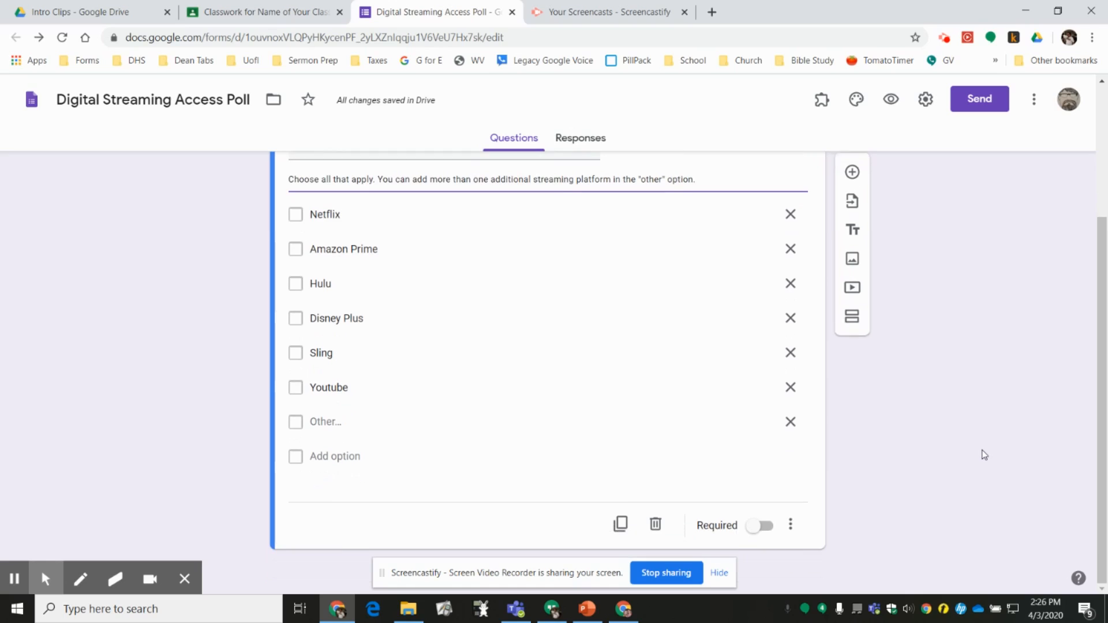
- Turn on automatic collection of respondents' district email addresses in the form's send settings, view the link sharing option, and close the settings without sharing
{"action": "scroll", "coordinate": [984, 455], "scroll_direction": "up", "scroll_amount": 3}
{"action": "scroll", "coordinate": [984, 455], "scroll_direction": "down", "scroll_amount": 3}
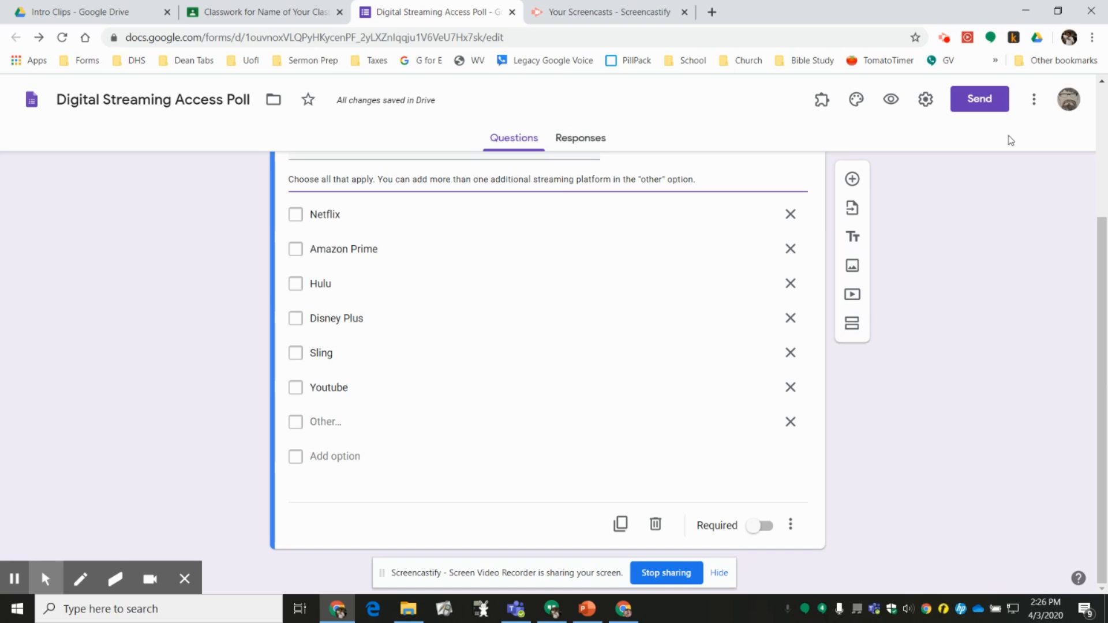
{"action": "left_click", "coordinate": [987, 107]}
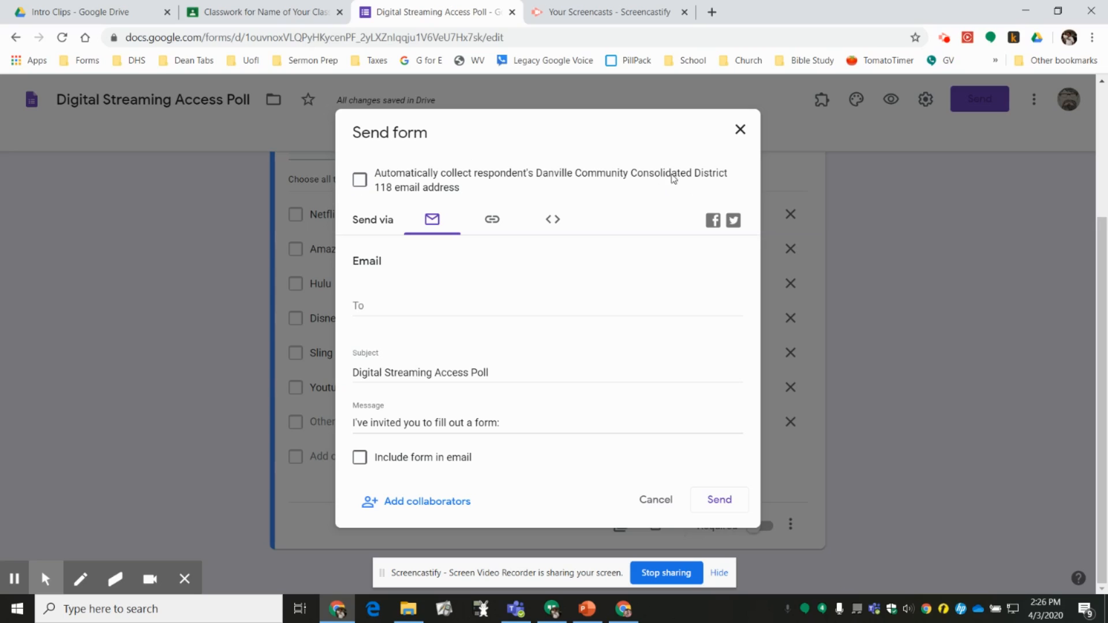
{"action": "left_click", "coordinate": [360, 179]}
{"action": "left_click", "coordinate": [718, 502]}
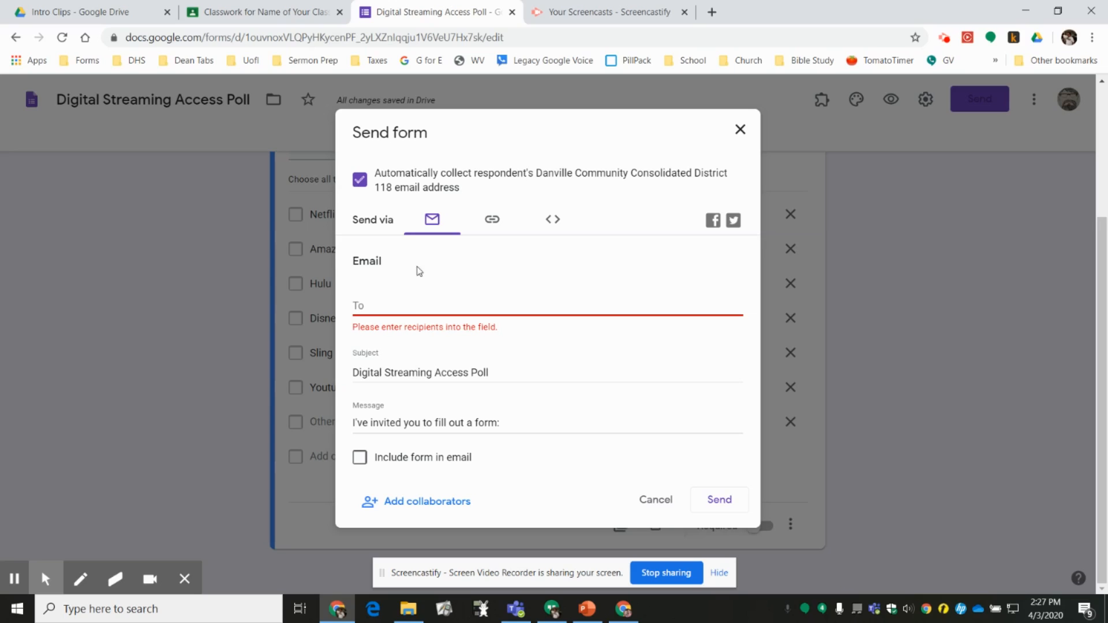
{"action": "left_click", "coordinate": [491, 226]}
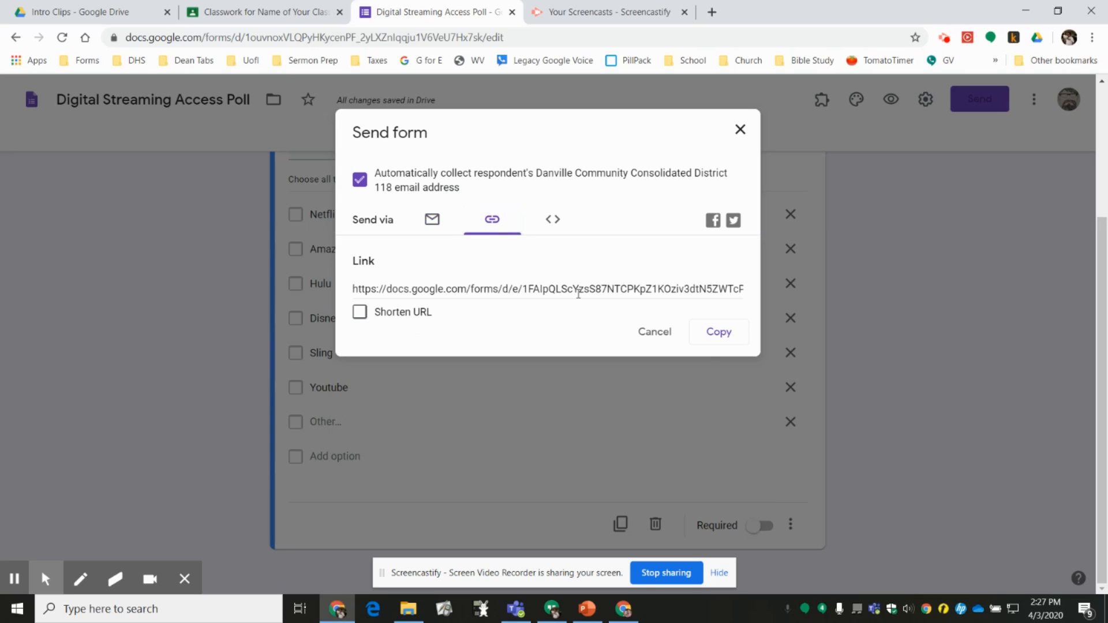
{"action": "left_click", "coordinate": [739, 131]}
- Return to the Google Classroom assignment draft and assign the Digital Streaming Access Poll to all students
{"action": "left_click", "coordinate": [226, 21]}
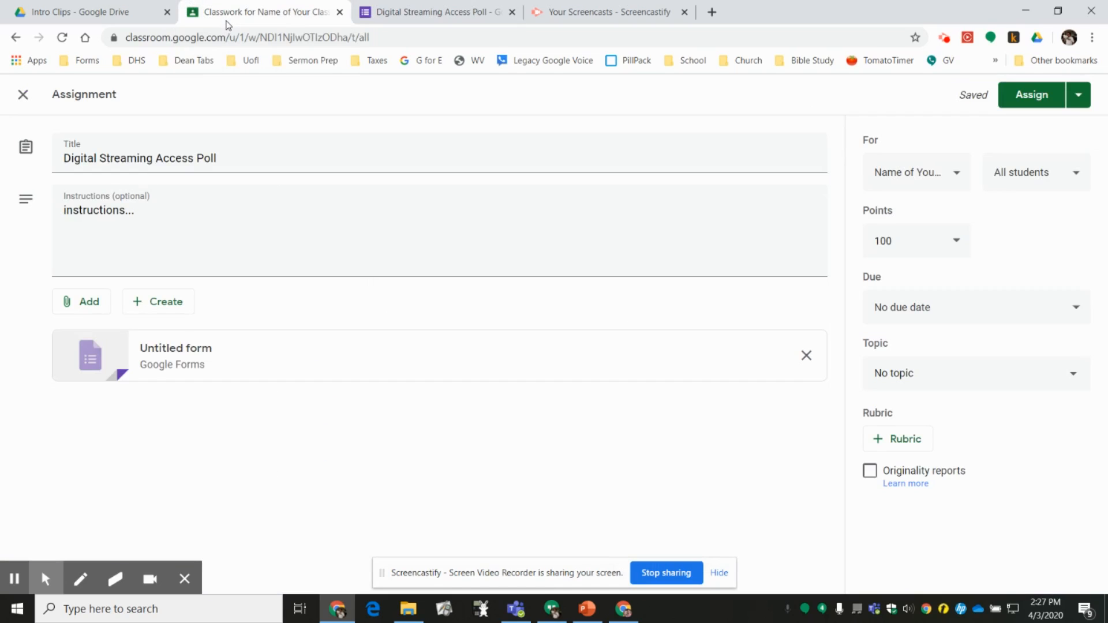
{"action": "left_click", "coordinate": [279, 249]}
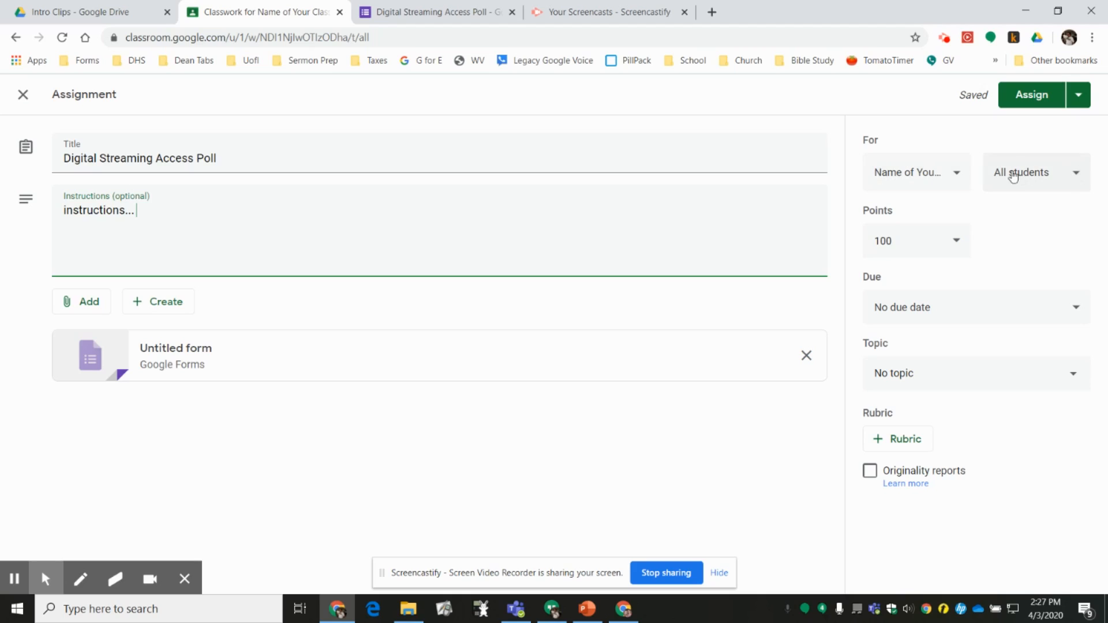
{"action": "left_click", "coordinate": [1020, 101]}
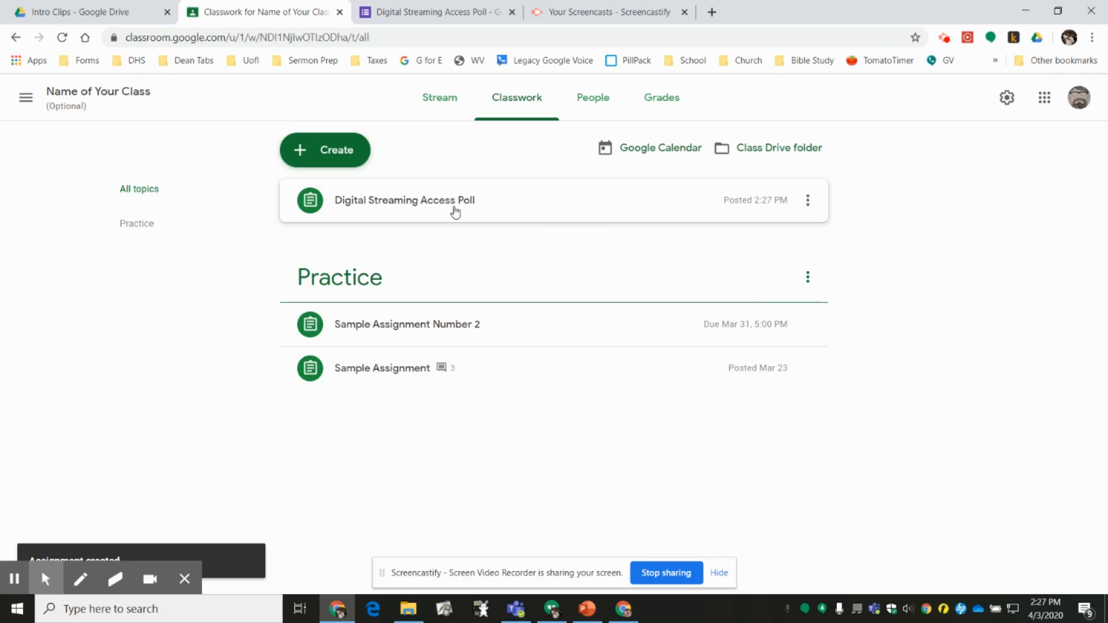
- Open the posted Digital Streaming Access Poll assignment from the class stream and view its attached form as a respondent
{"action": "left_click", "coordinate": [438, 103]}
{"action": "scroll", "coordinate": [949, 415], "scroll_direction": "down", "scroll_amount": 3}
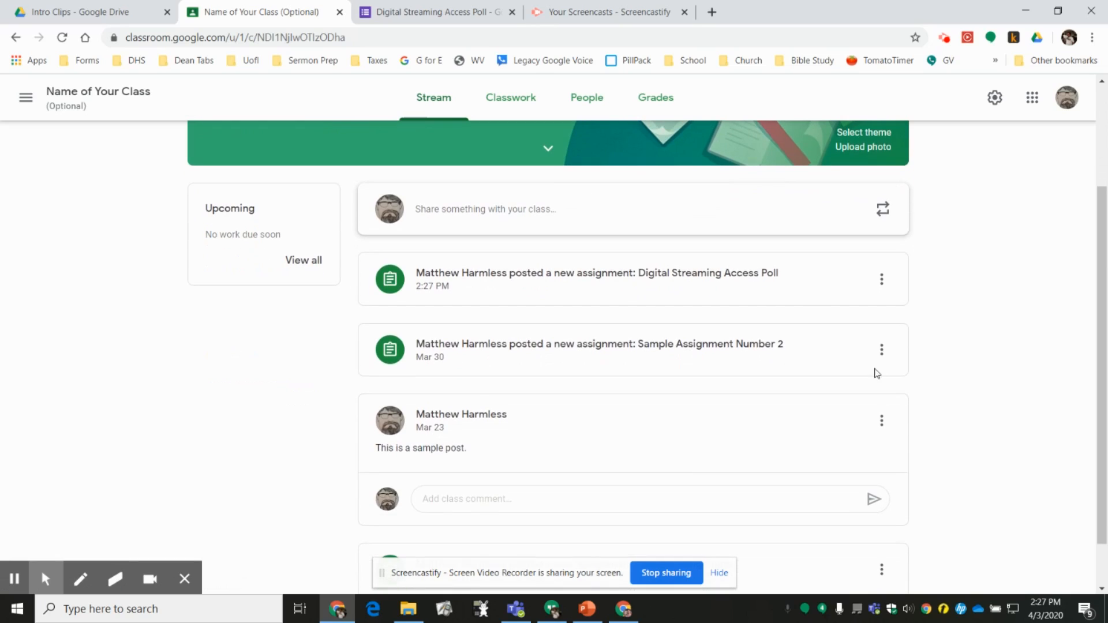
{"action": "left_click", "coordinate": [642, 279]}
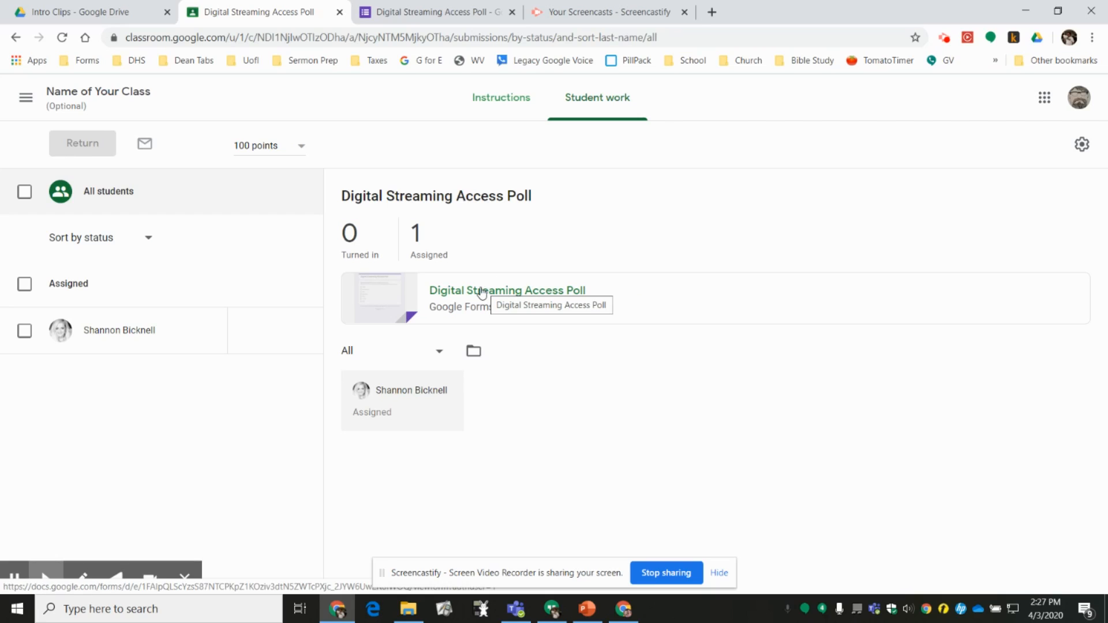
{"action": "left_click", "coordinate": [482, 292]}
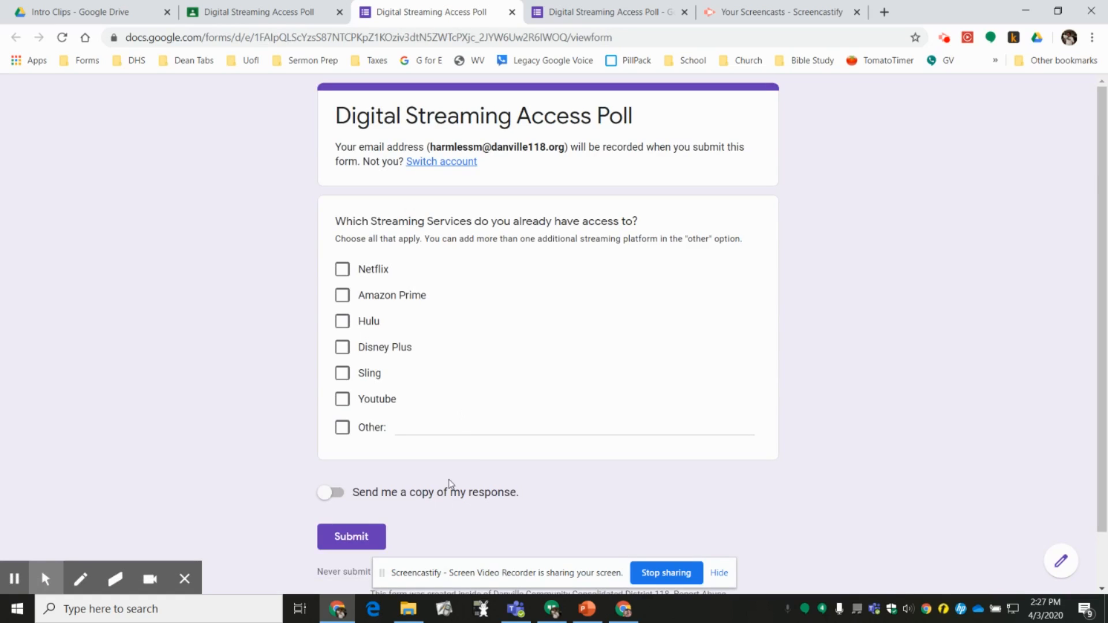
- Close the poll's respondent view and its form editor, and return to the assignment's student work page in Google Classroom
{"action": "left_click", "coordinate": [511, 13]}
{"action": "left_click", "coordinate": [517, 16]}
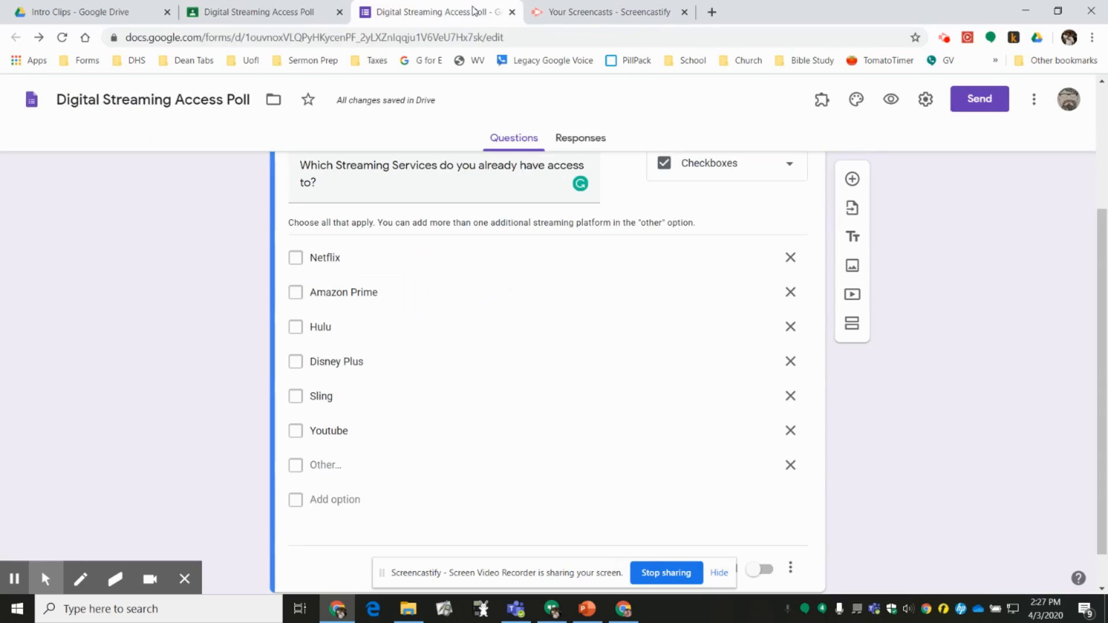
{"action": "left_click", "coordinate": [511, 12]}
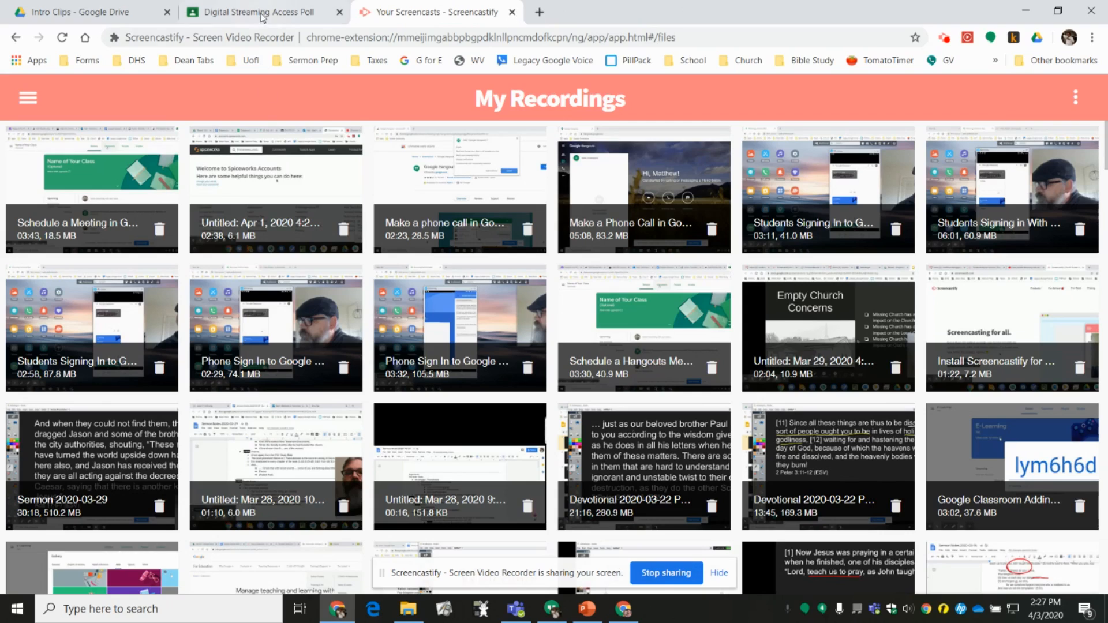
{"action": "left_click", "coordinate": [260, 13]}
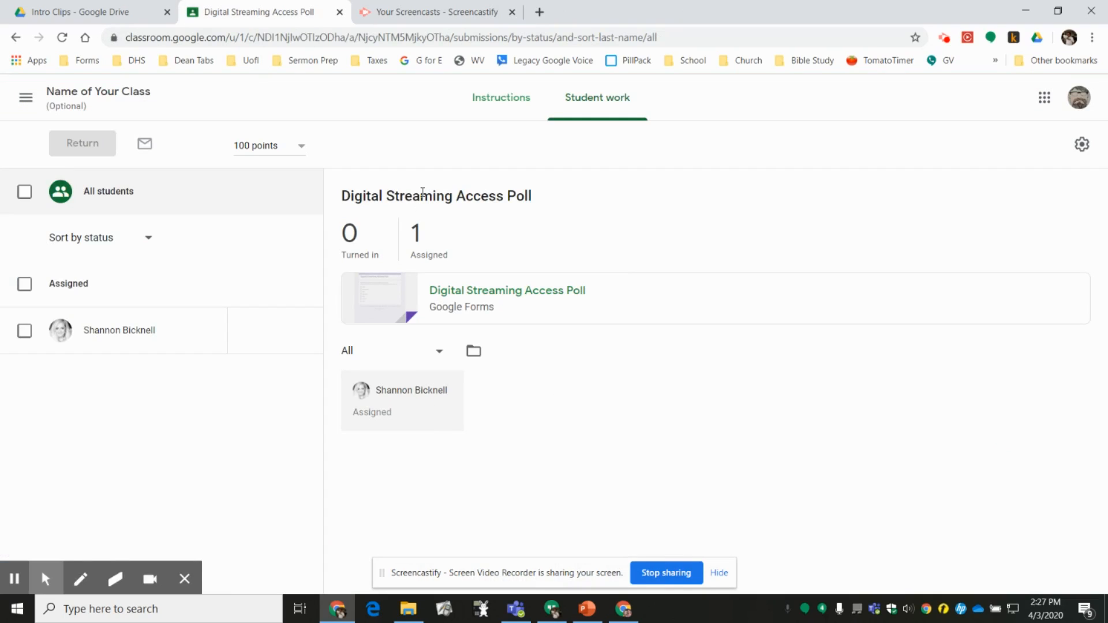
- Reopen the attached poll from the assignment, switch the form to editing, and show its responses
{"action": "left_click", "coordinate": [569, 295]}
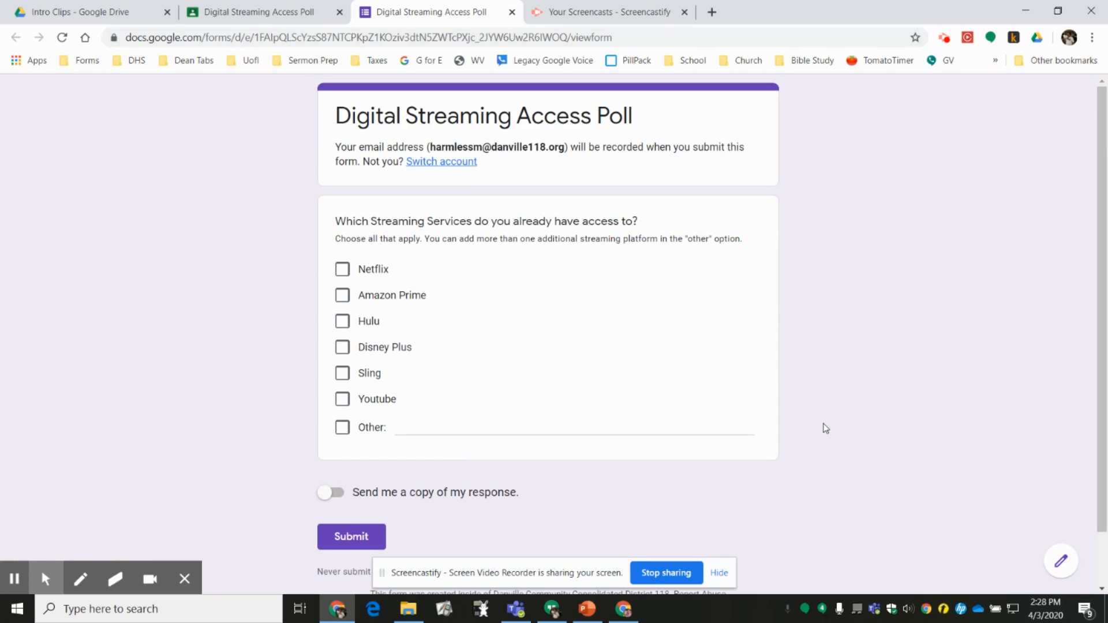
{"action": "left_click", "coordinate": [1060, 564]}
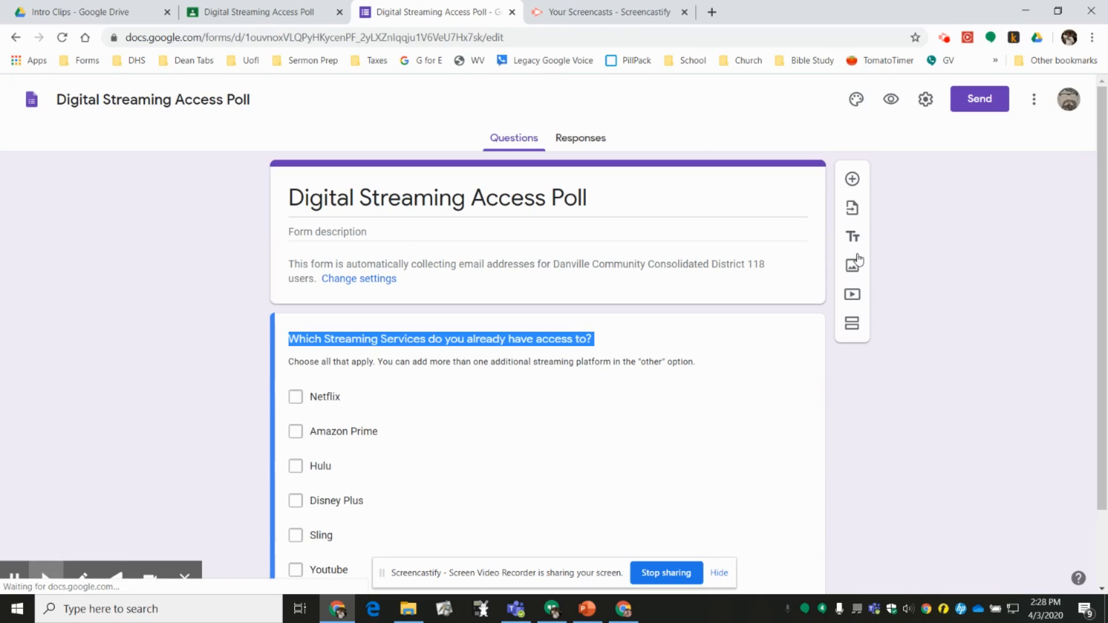
{"action": "left_click", "coordinate": [580, 142]}
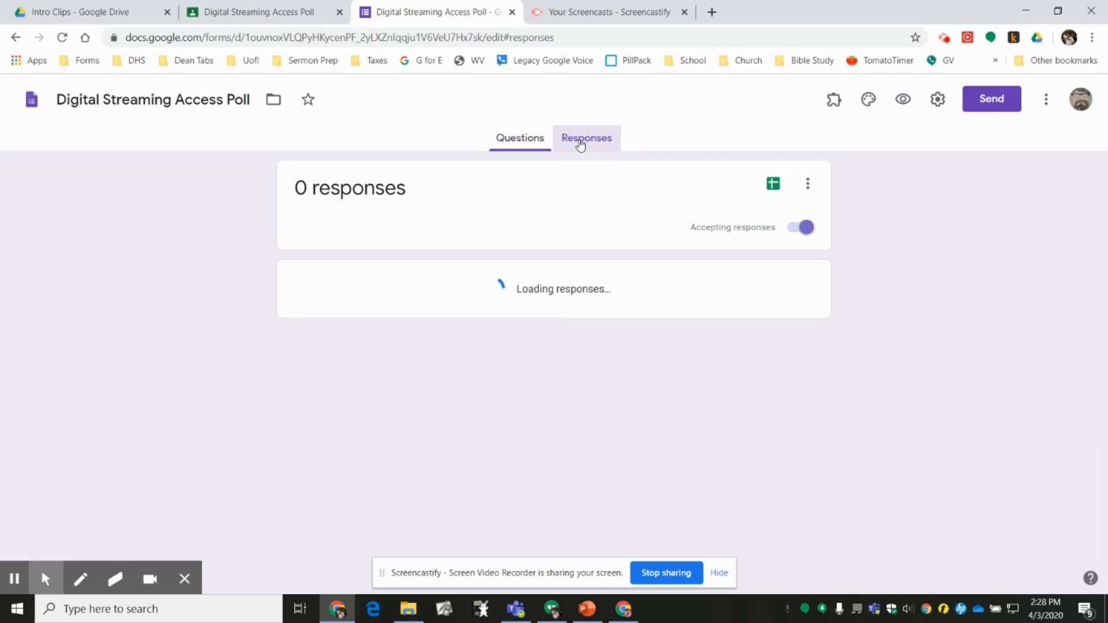
{"action": "left_click", "coordinate": [480, 609]}
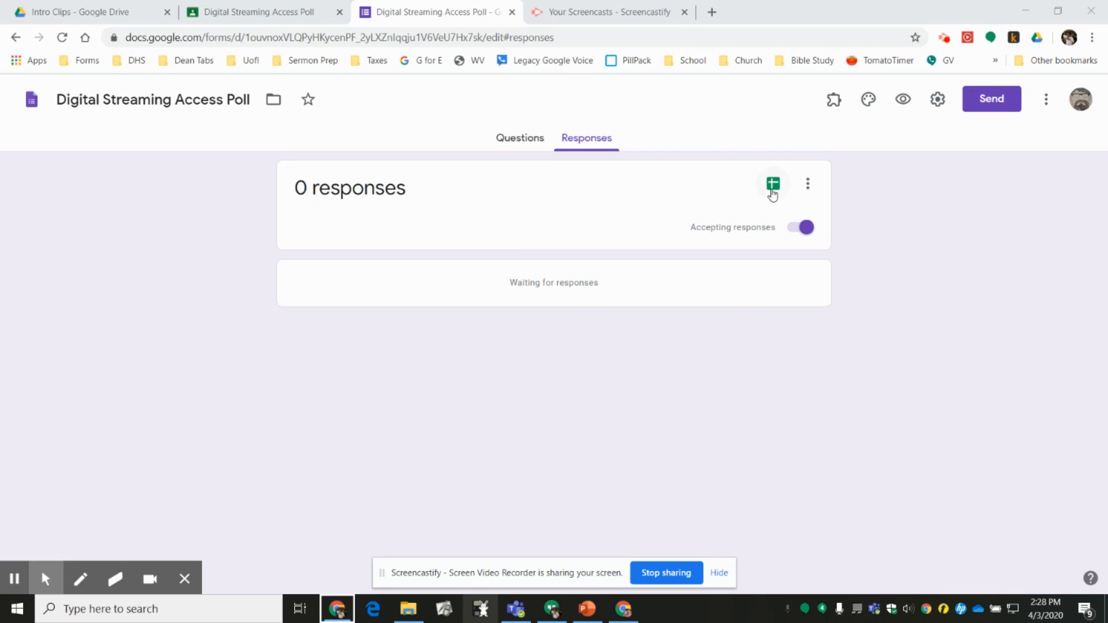